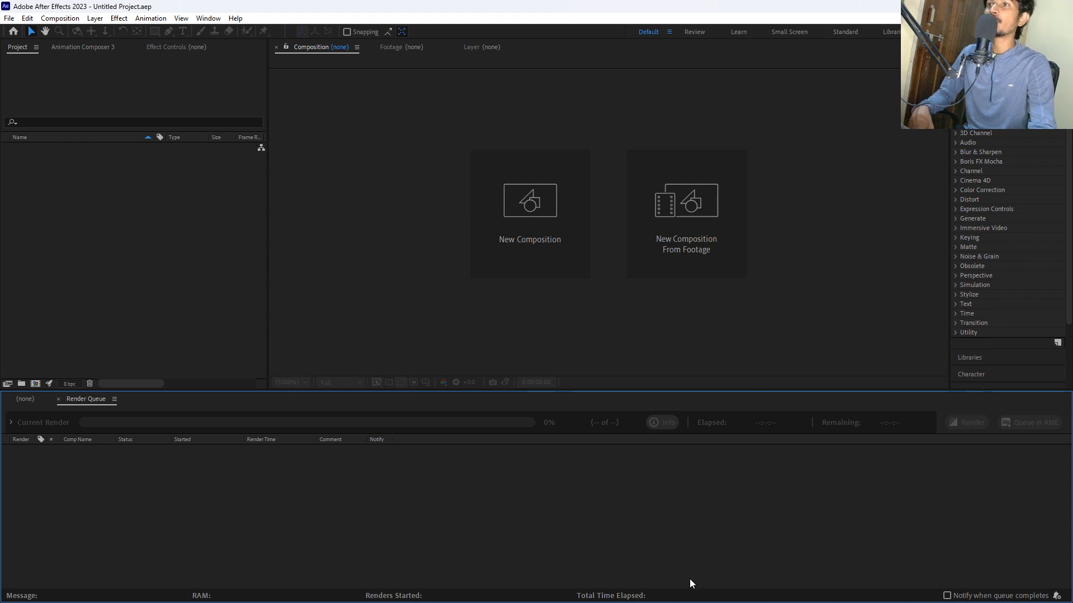
- Start a new composition with a width of 1920 px and a height of 1080 px
{"action": "left_click", "coordinate": [512, 216]}
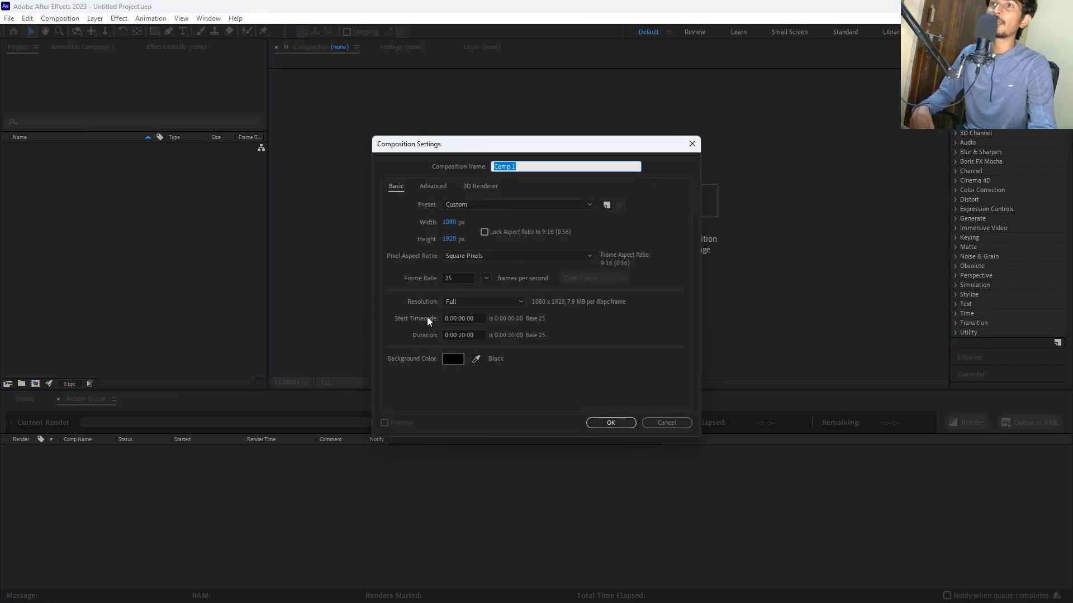
{"action": "left_click", "coordinate": [449, 222]}
{"action": "type", "text": "1920"}
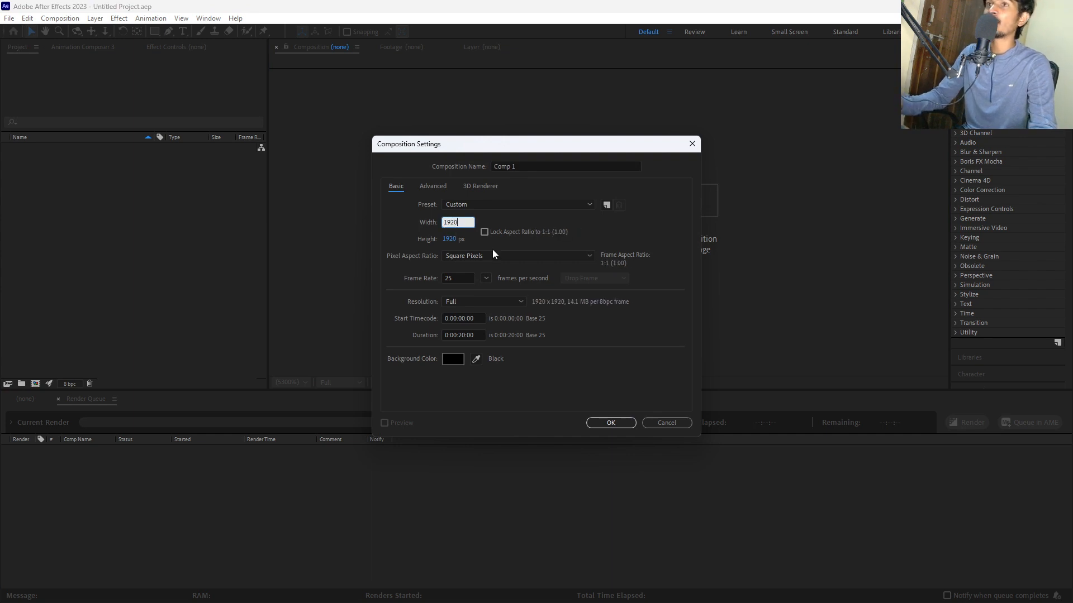
{"action": "left_click", "coordinate": [450, 239]}
{"action": "type", "text": "10"}
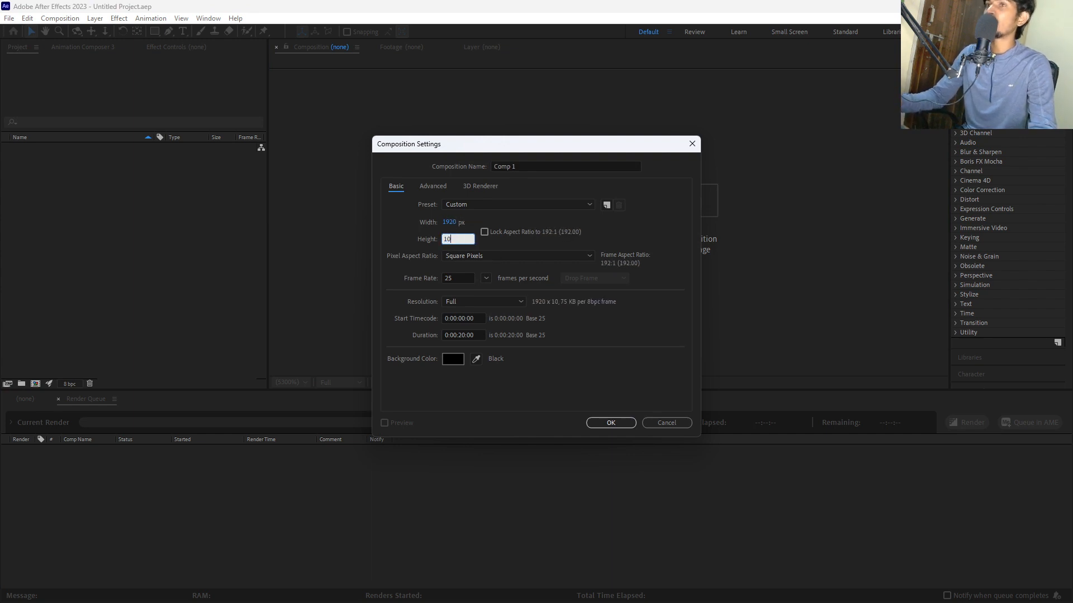
{"action": "type", "text": "80"}
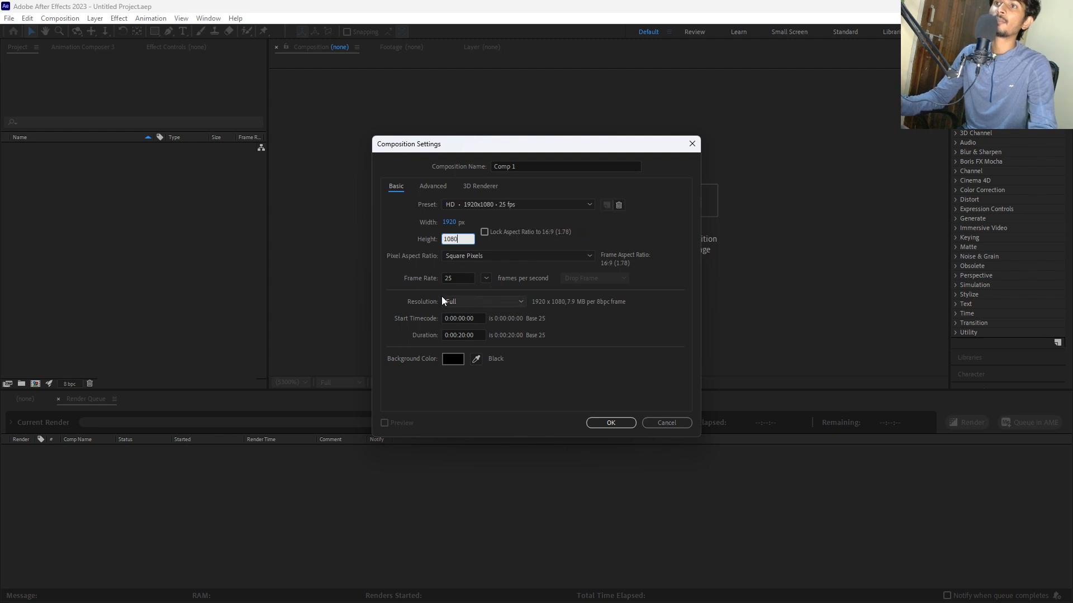
- Name the composition Expression and create it with the remaining settings unchanged
{"action": "left_click", "coordinate": [524, 166]}
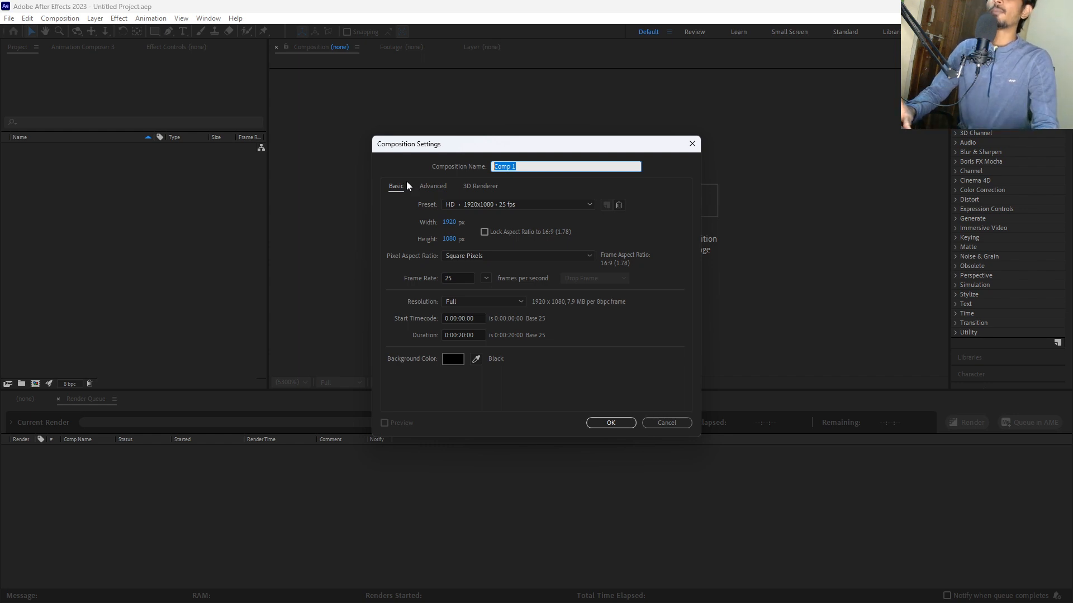
{"action": "type", "text": "Expres"}
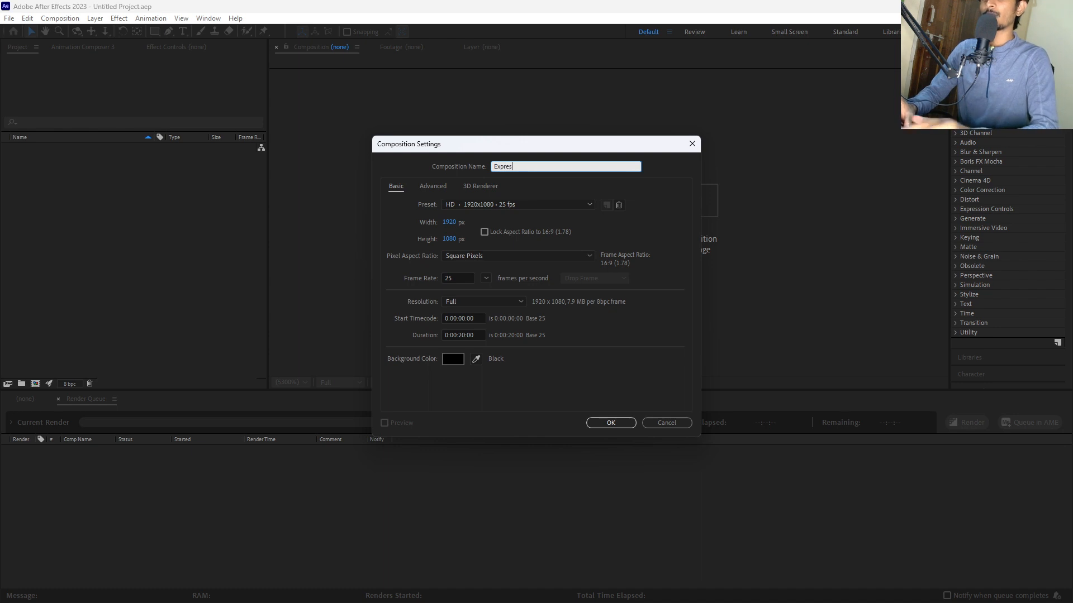
{"action": "type", "text": "sion"}
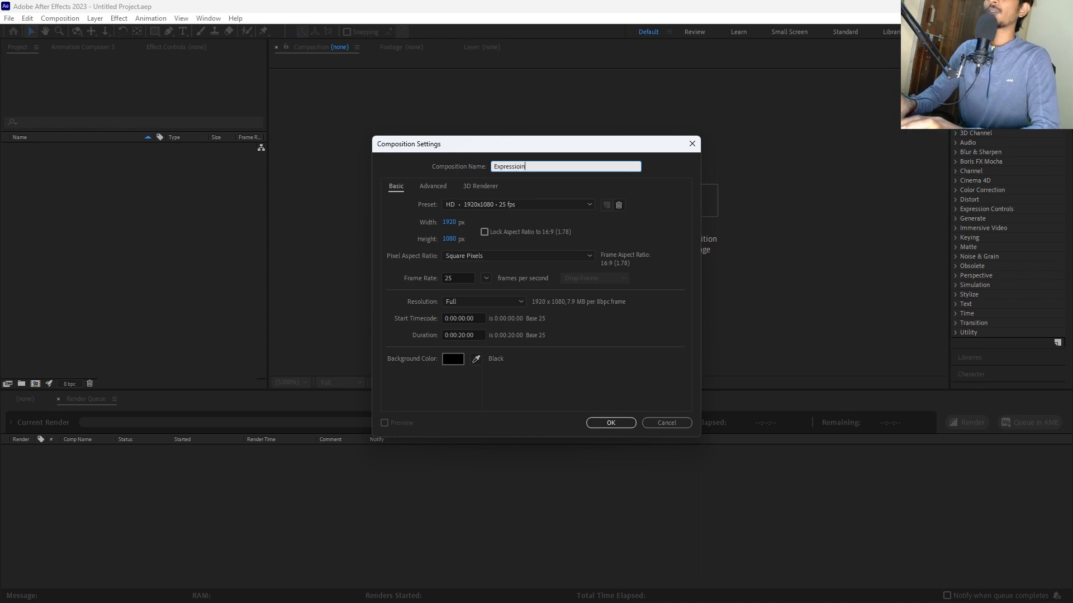
{"action": "left_click", "coordinate": [522, 167]}
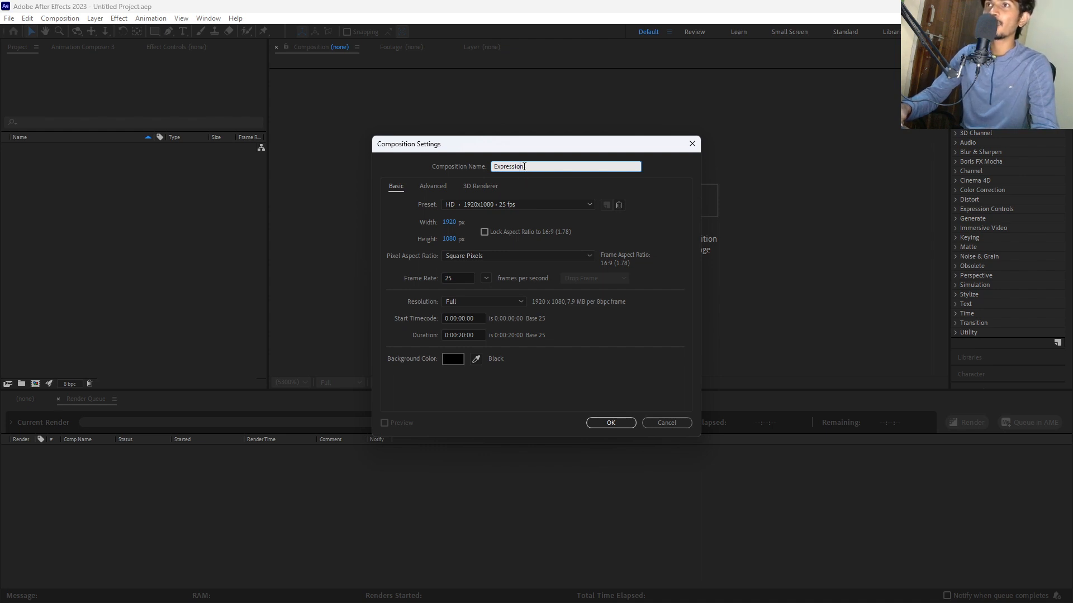
{"action": "left_click", "coordinate": [611, 423]}
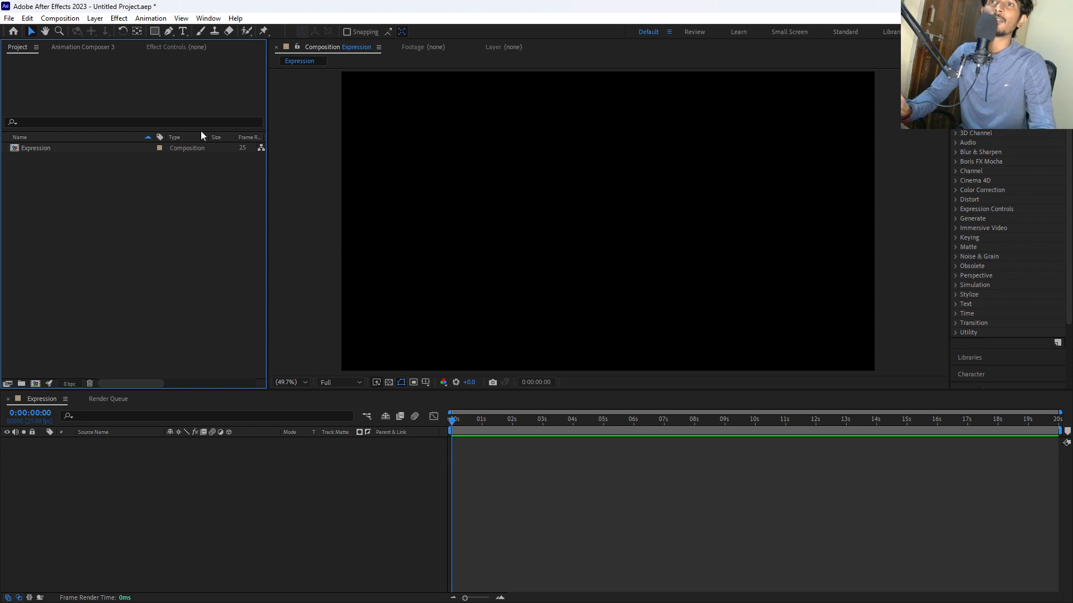
- Import the VFX (2) image from the Downloads folder as a JPEG sequence
{"action": "double_click", "coordinate": [124, 228]}
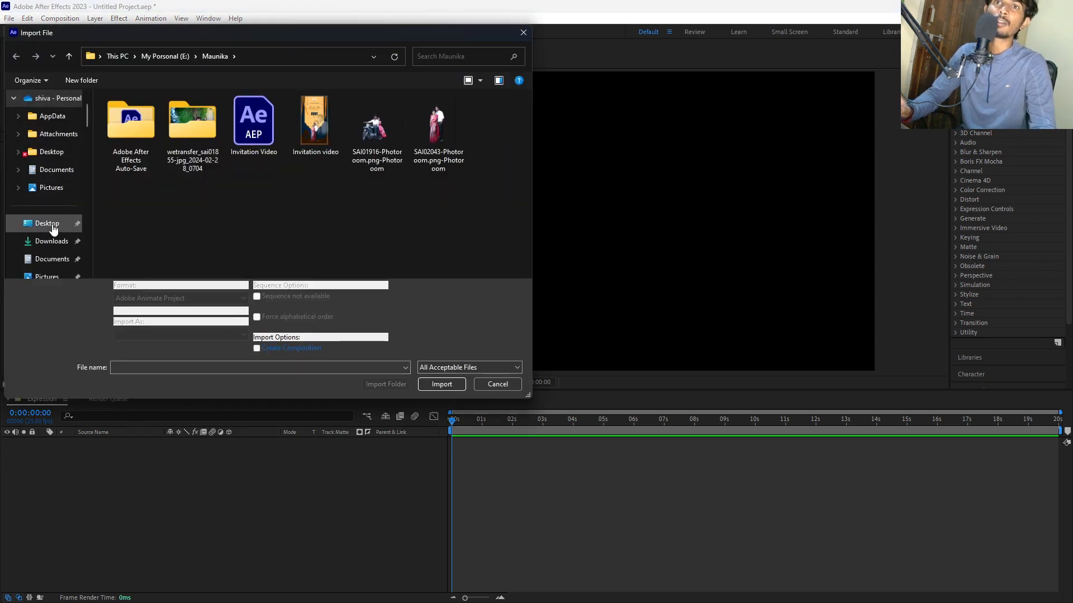
{"action": "left_click", "coordinate": [53, 226]}
{"action": "left_click", "coordinate": [51, 241]}
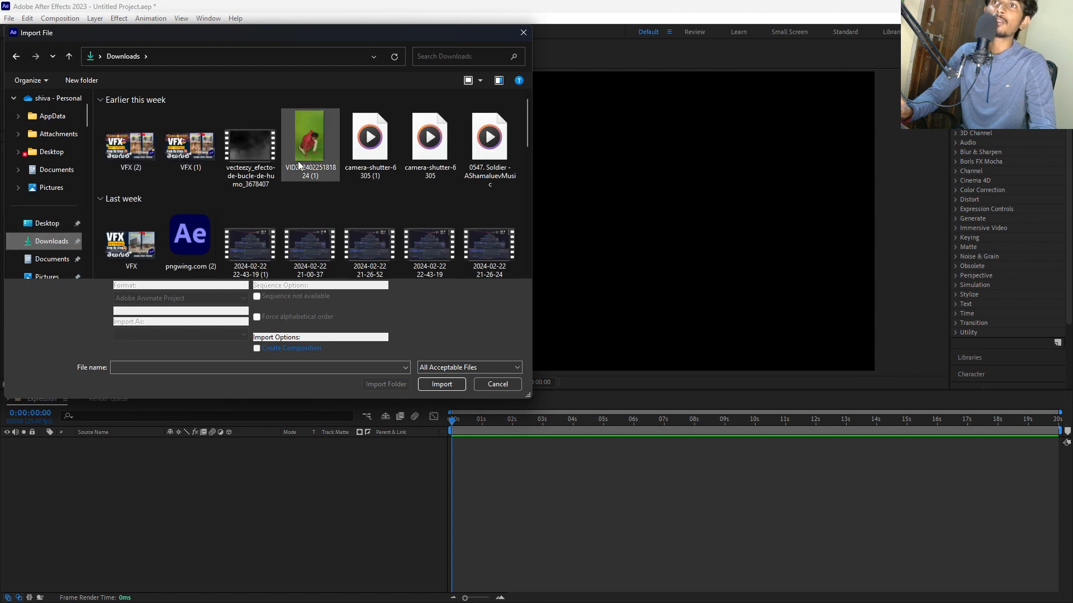
{"action": "scroll", "coordinate": [309, 148], "scroll_direction": "down", "scroll_amount": 5}
{"action": "scroll", "coordinate": [483, 152], "scroll_direction": "up", "scroll_amount": 5}
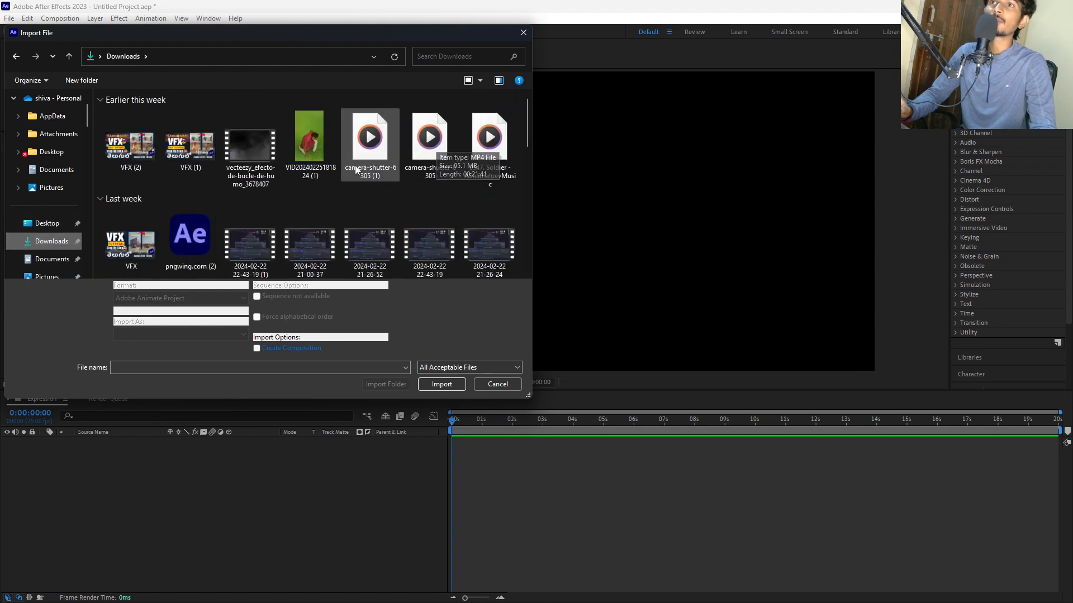
{"action": "left_click", "coordinate": [124, 149]}
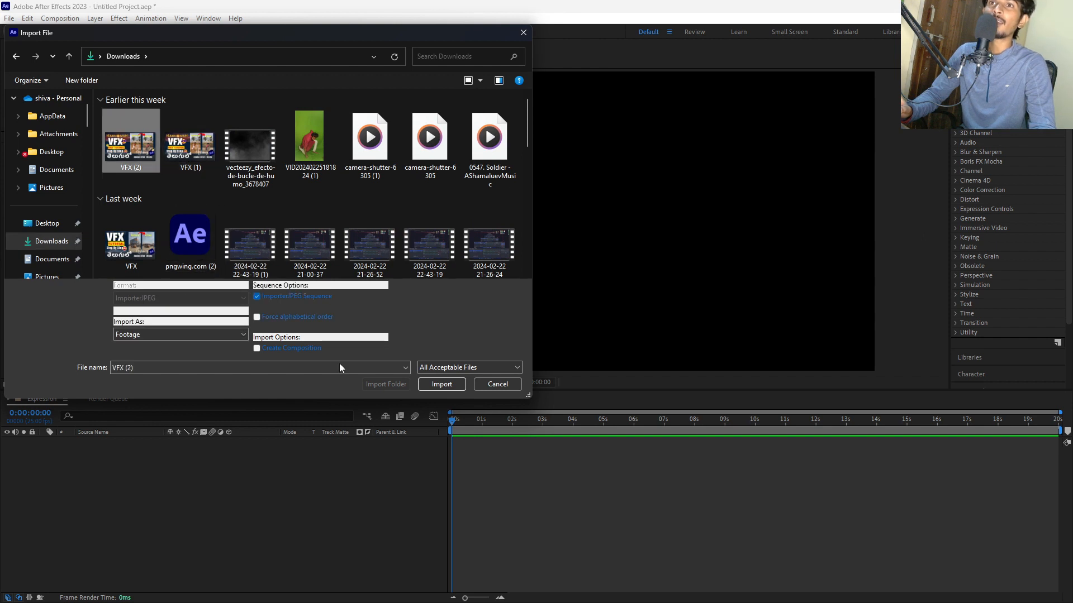
{"action": "left_click", "coordinate": [441, 383]}
- Delete the imported VFX image sequence from the project
{"action": "left_click", "coordinate": [152, 201]}
{"action": "left_click", "coordinate": [39, 159]}
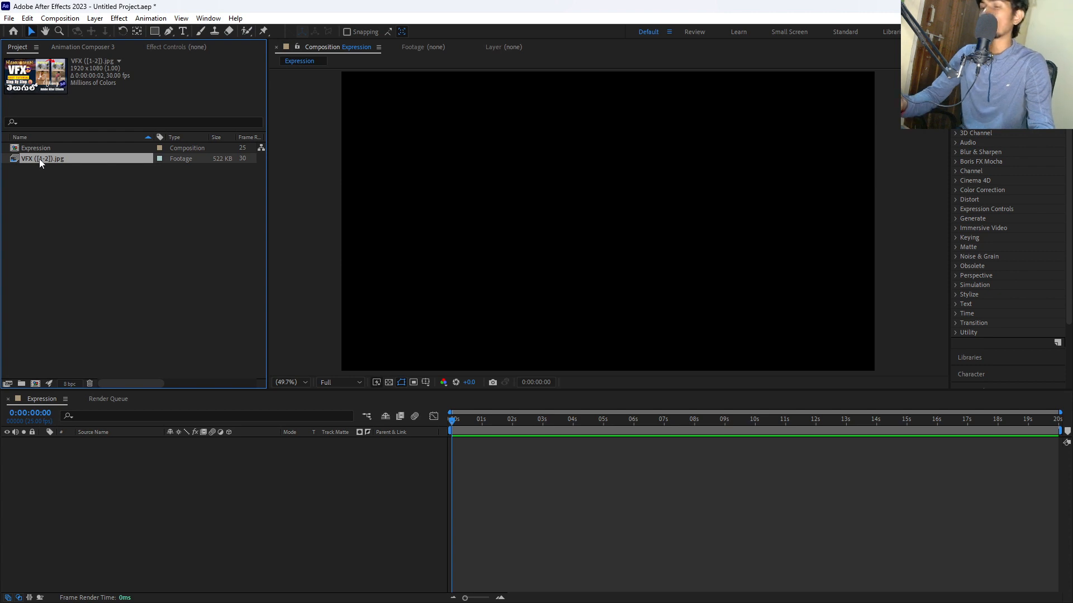
{"action": "key", "text": "Delete"}
- Import VFX (2).jpg from Downloads as a single still image, with the JPEG sequence option turned off
{"action": "double_click", "coordinate": [58, 173]}
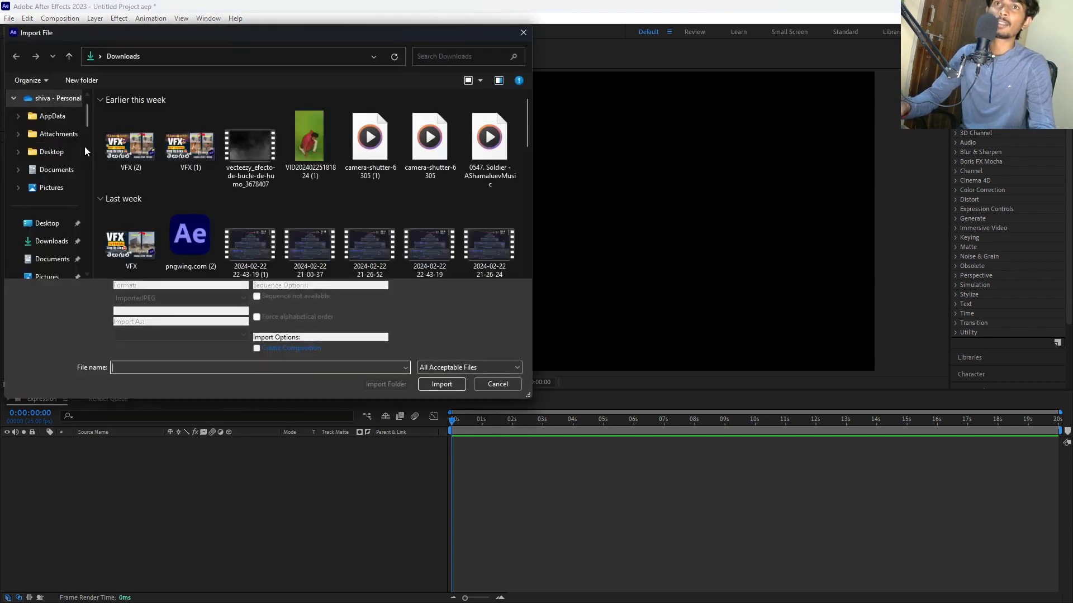
{"action": "left_click", "coordinate": [125, 139]}
{"action": "left_click", "coordinate": [258, 298]}
{"action": "left_click", "coordinate": [257, 298]}
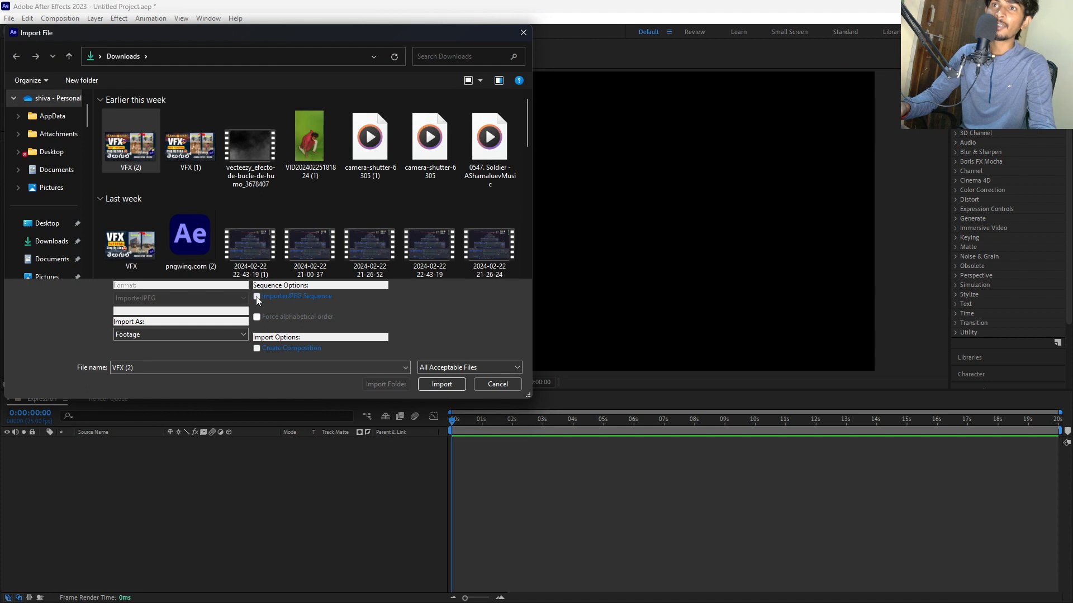
{"action": "left_click", "coordinate": [438, 384]}
{"action": "left_click", "coordinate": [58, 183]}
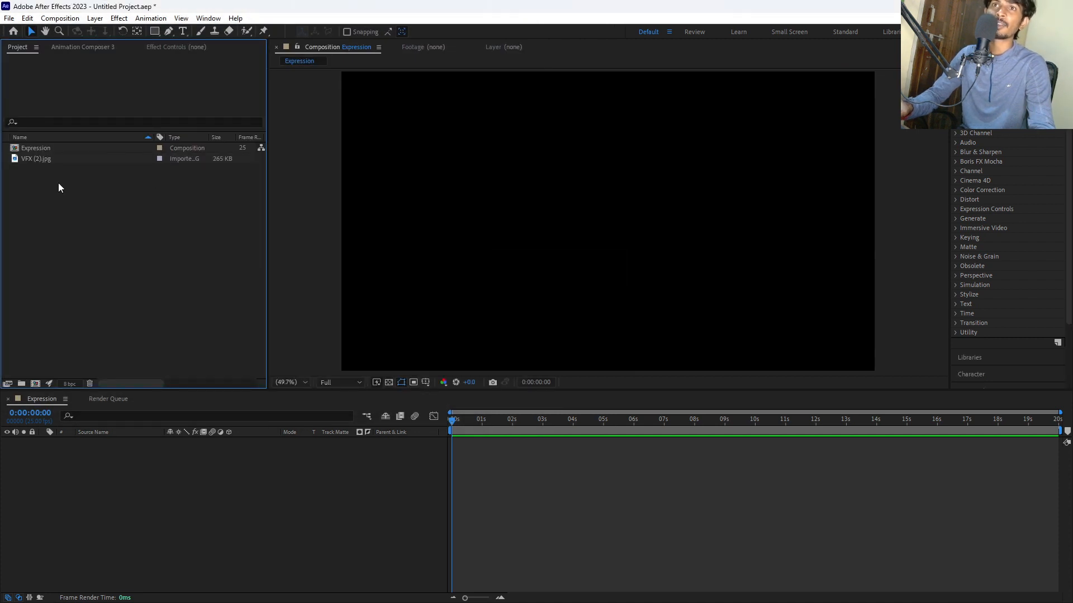
- Place VFX (2).jpg from the project as a layer in the Expression composition's timeline
{"action": "left_click", "coordinate": [50, 161]}
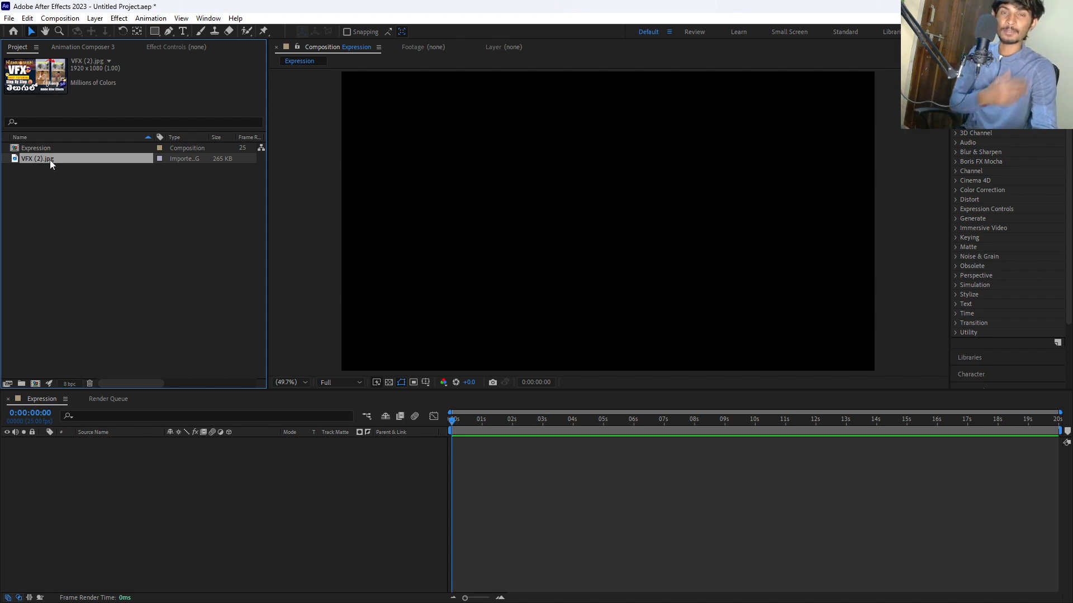
{"action": "left_click", "coordinate": [42, 196]}
{"action": "left_click_drag", "start_coordinate": [33, 158], "coordinate": [114, 483]}
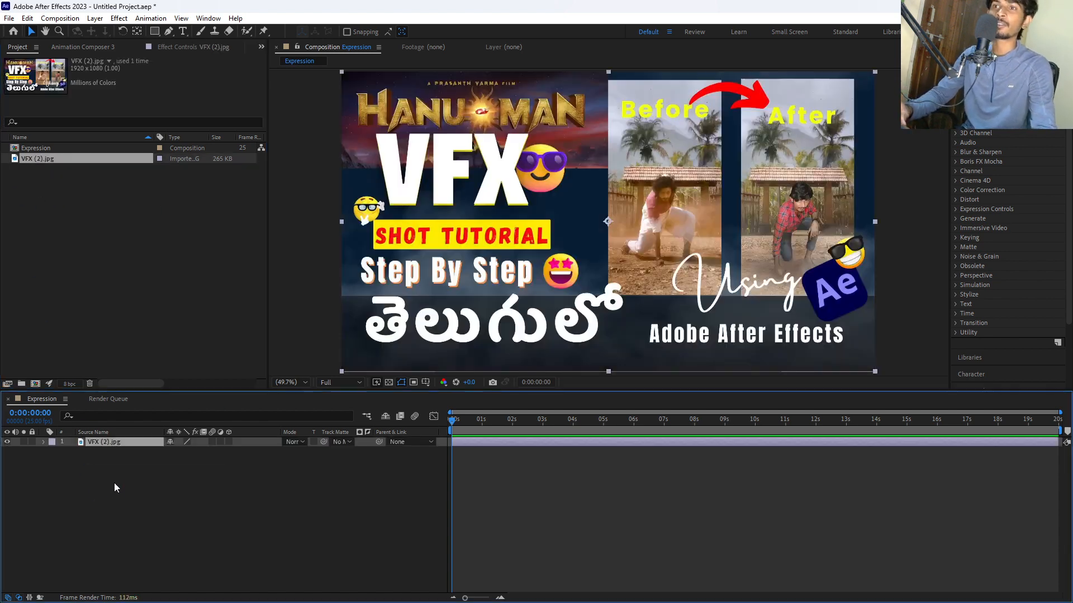
- Select the VFX (2).jpg layer and expand its Transform properties
{"action": "left_click", "coordinate": [552, 498]}
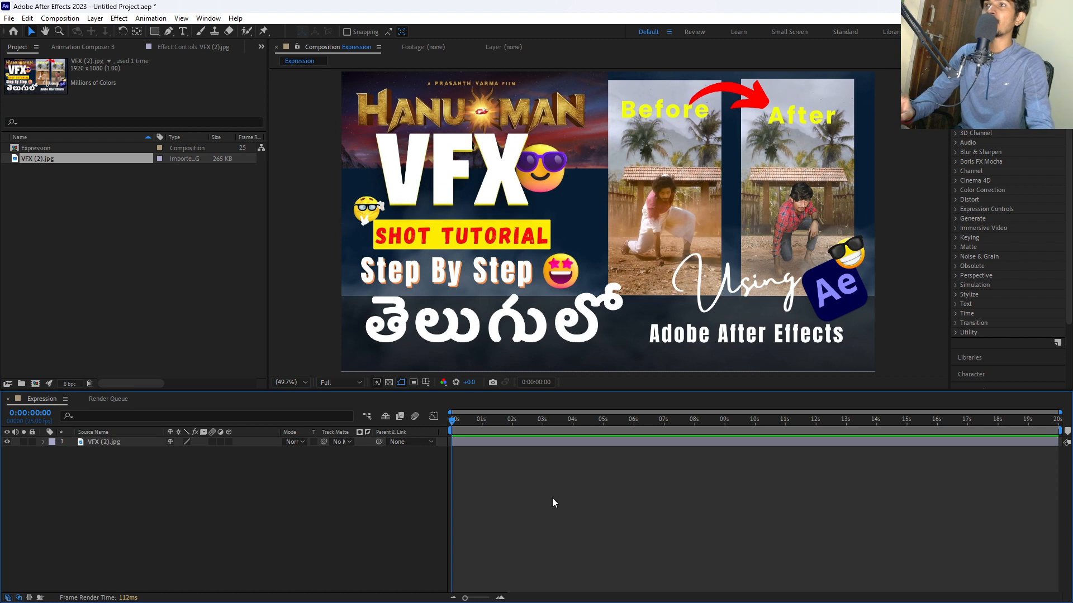
{"action": "left_click", "coordinate": [468, 442]}
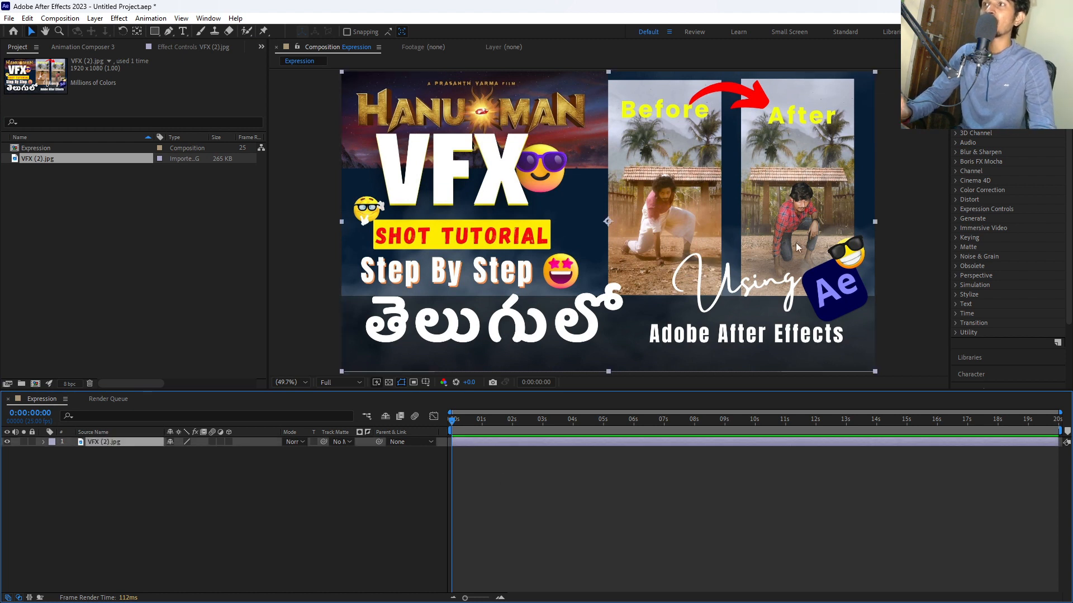
{"action": "left_click", "coordinate": [563, 541]}
{"action": "left_click", "coordinate": [480, 442]}
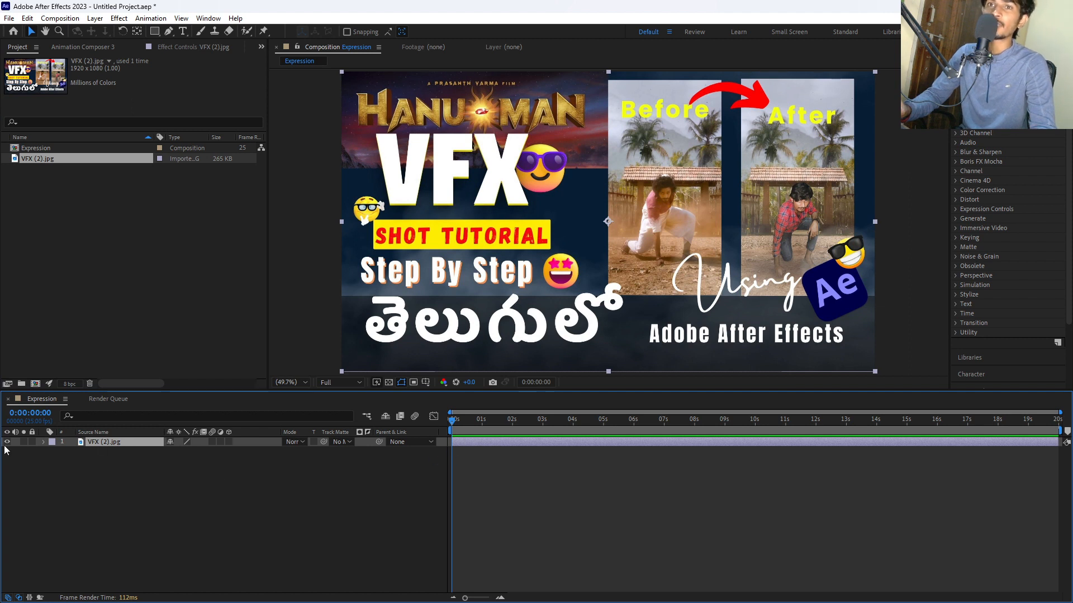
{"action": "left_click", "coordinate": [43, 441]}
{"action": "left_click", "coordinate": [53, 451]}
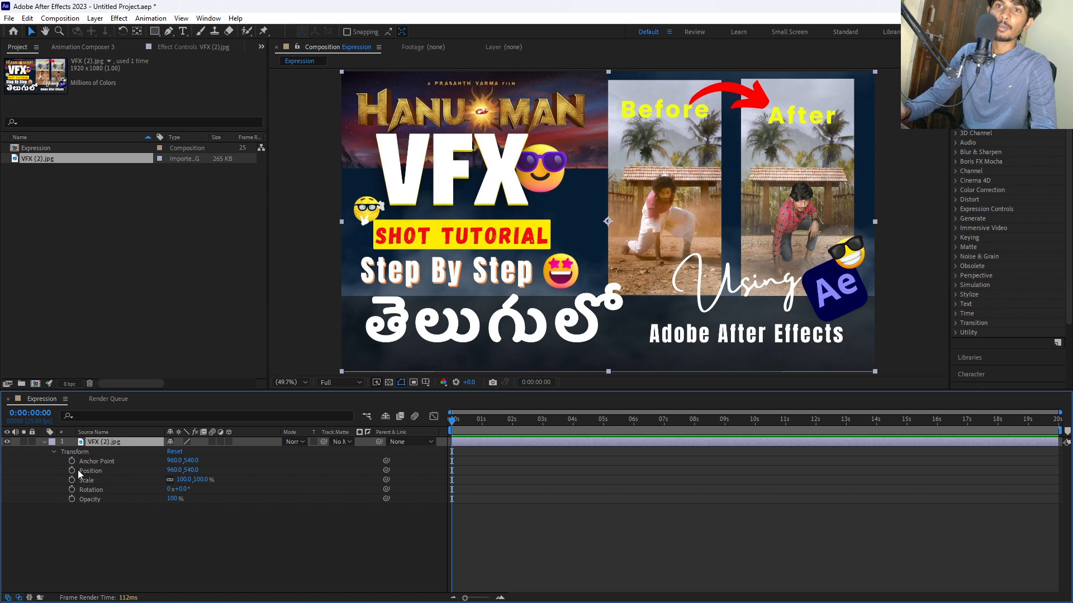
- Keyframe the layer's Rotation at 0 s and turn the image clockwise at about 4.7 s for a second keyframe
{"action": "left_click", "coordinate": [72, 490]}
{"action": "left_click_drag", "start_coordinate": [453, 421], "coordinate": [595, 425]}
{"action": "left_click", "coordinate": [222, 490]}
{"action": "left_click_drag", "start_coordinate": [178, 489], "coordinate": [282, 489]}
- Play back the rotation animation from the start of the composition, stopping near the second keyframe
{"action": "key", "text": "Home"}
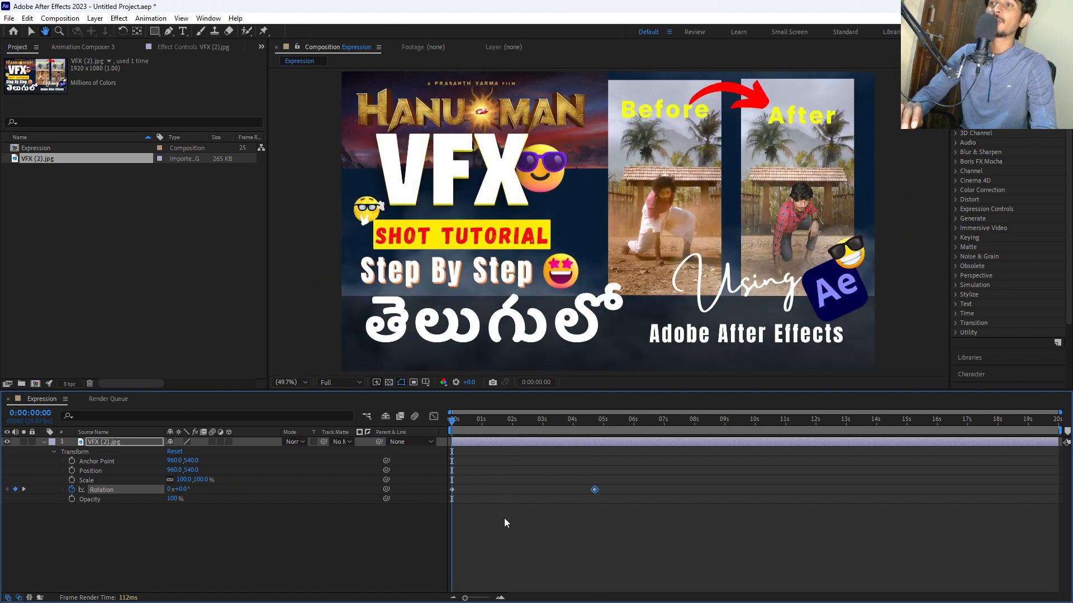
{"action": "key", "text": "space"}
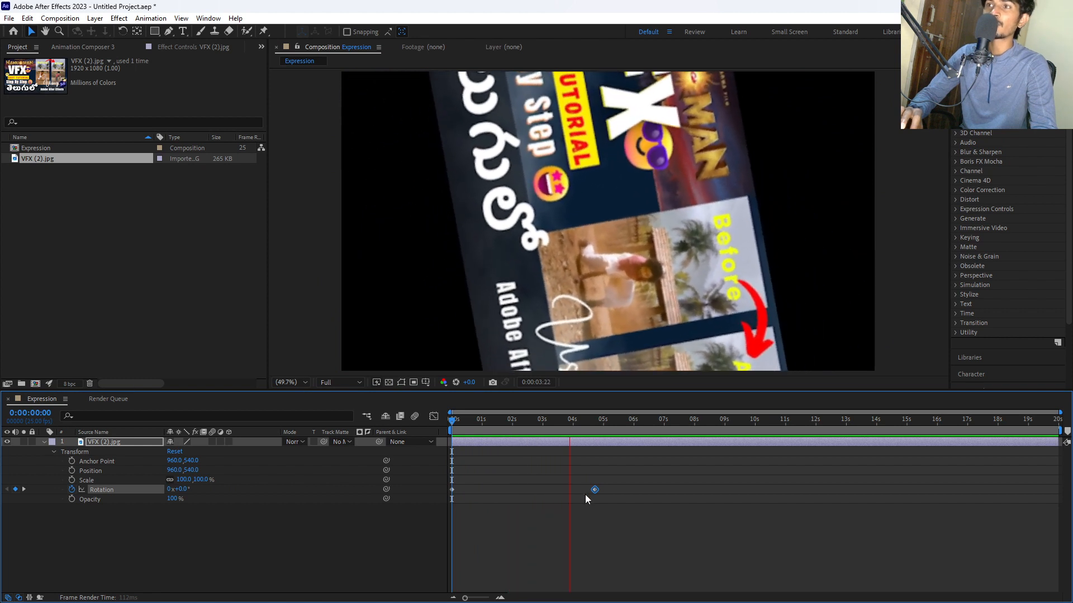
{"action": "key", "text": "space"}
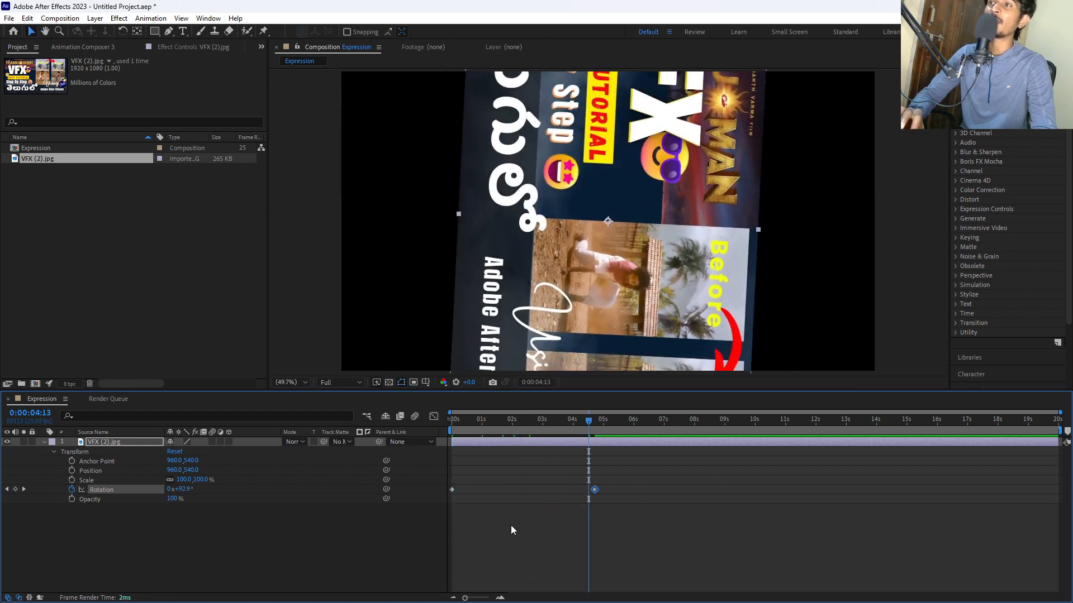
{"action": "left_click", "coordinate": [543, 533]}
- Move the second Rotation keyframe to near 20 s and preview the animation from the start
{"action": "left_click_drag", "start_coordinate": [561, 430], "coordinate": [684, 442]}
{"action": "left_click_drag", "start_coordinate": [595, 489], "coordinate": [1054, 489]}
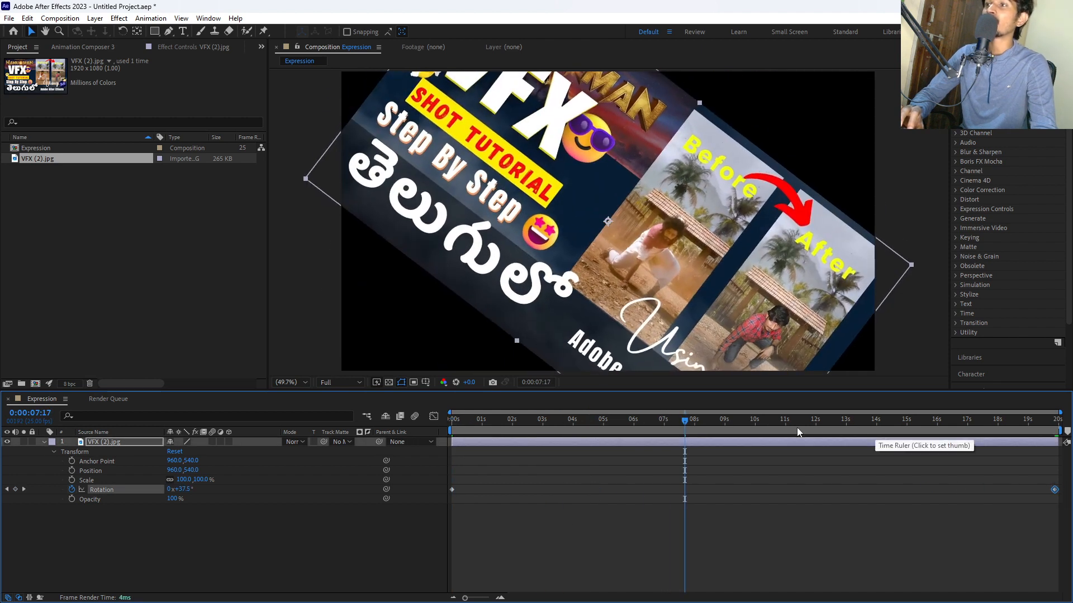
{"action": "key", "text": "Home"}
{"action": "key", "text": "space"}
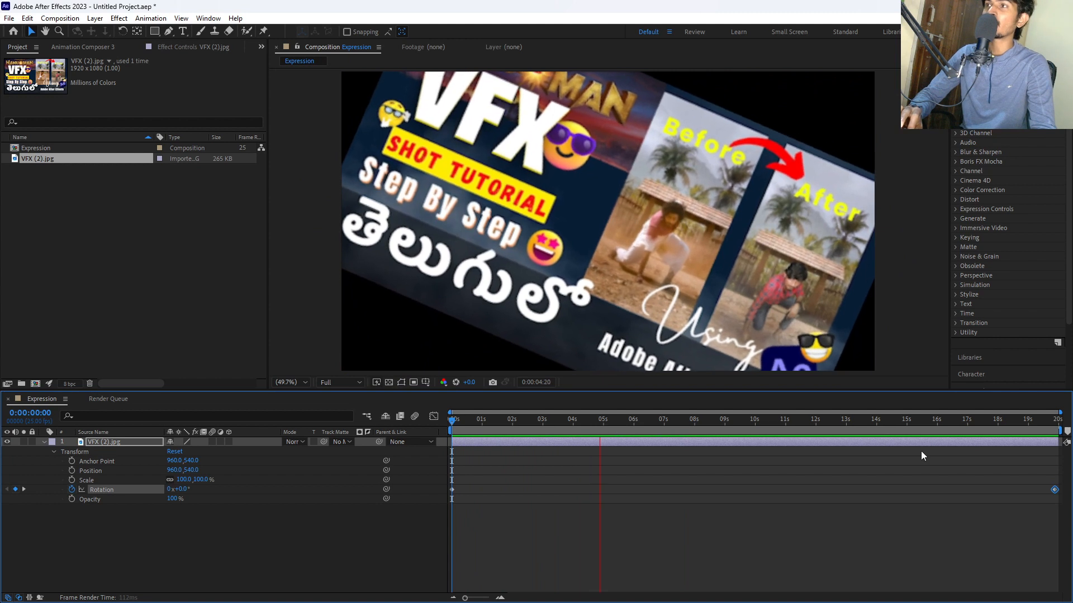
{"action": "key", "text": "space"}
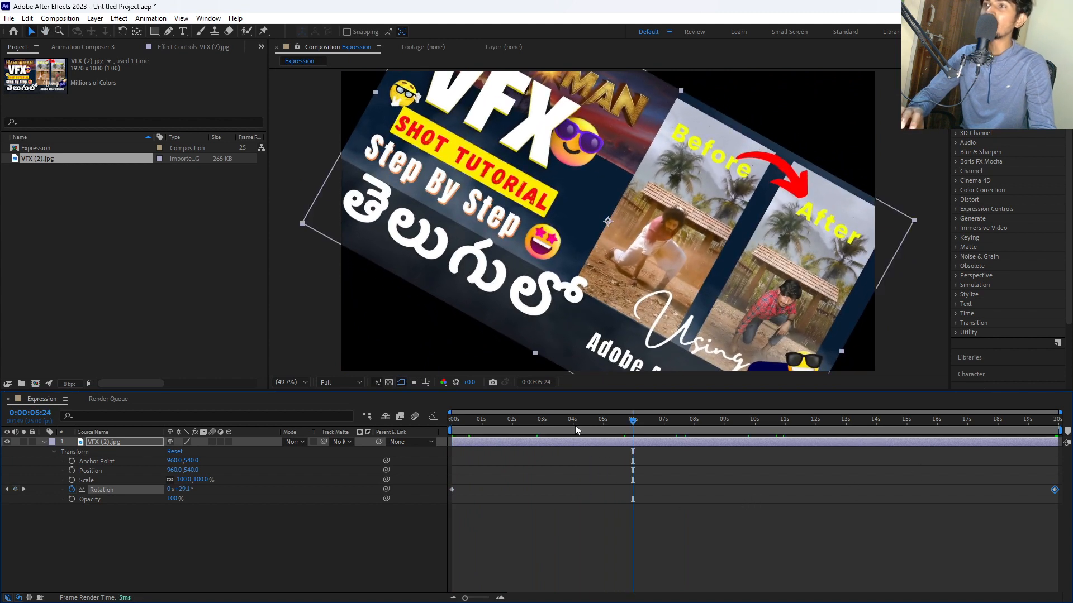
- Return to the start of the timeline and remove all Rotation keyframes from the layer
{"action": "left_click_drag", "start_coordinate": [578, 424], "coordinate": [443, 447]}
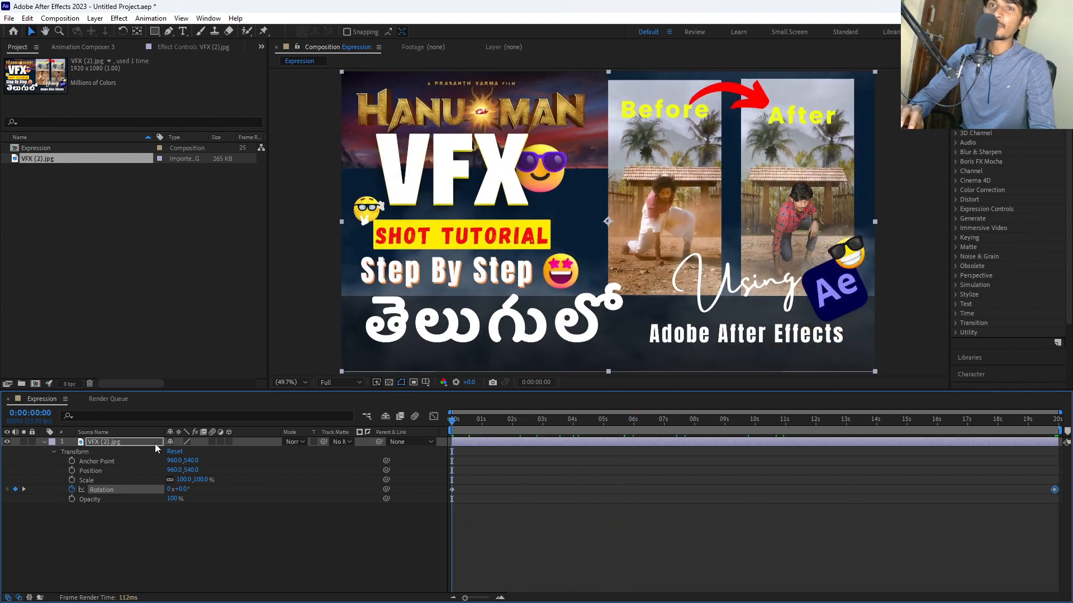
{"action": "left_click", "coordinate": [72, 490]}
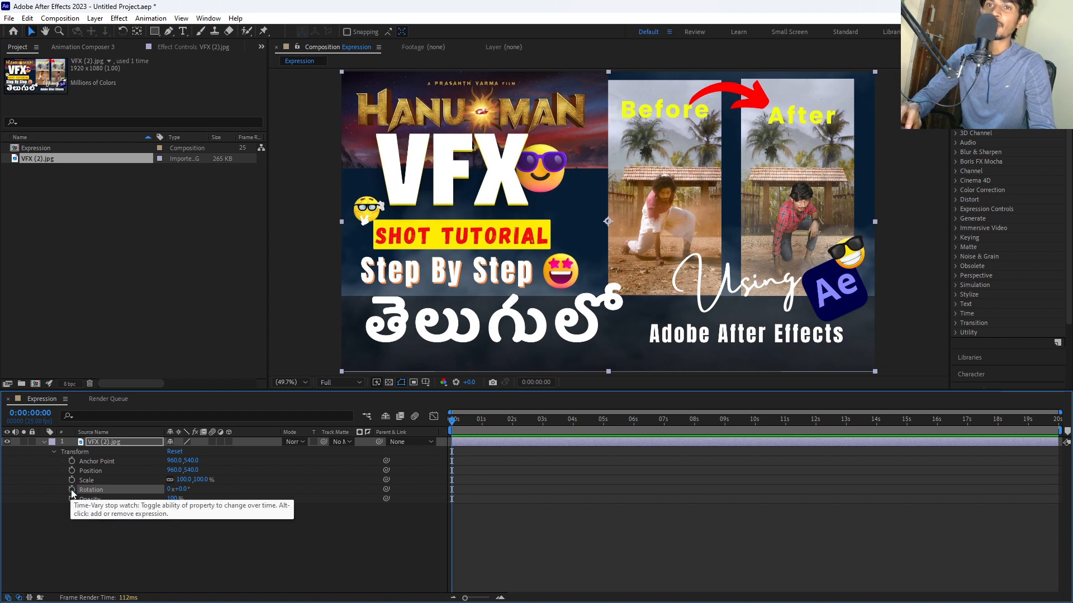
{"action": "left_click", "coordinate": [317, 564]}
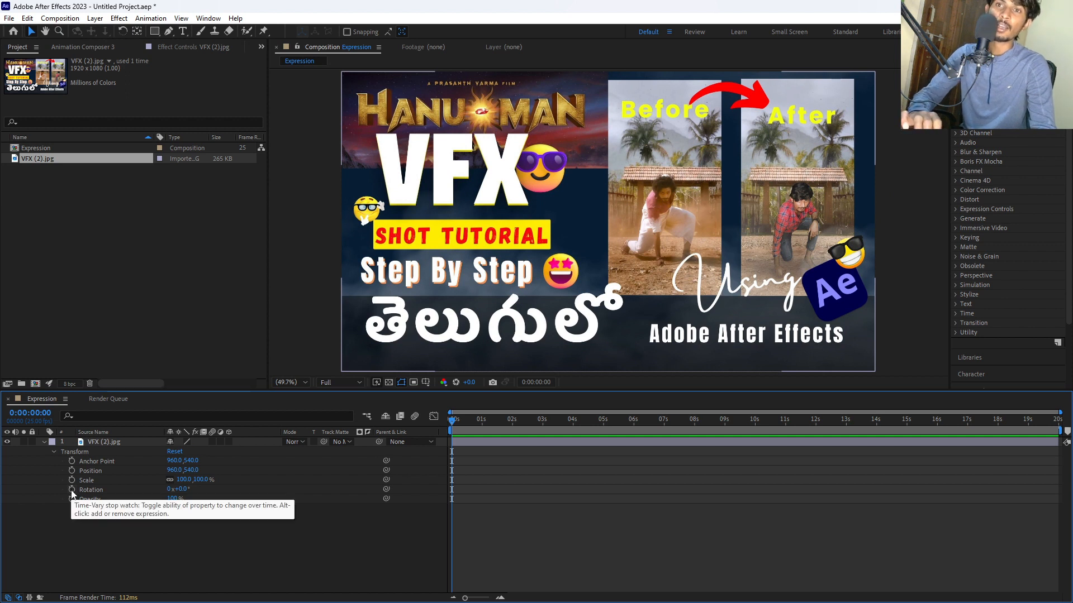
- Add the expression time*10 to the layer's Rotation property and preview the rotation
{"action": "left_click", "coordinate": [72, 490], "text": "alt"}
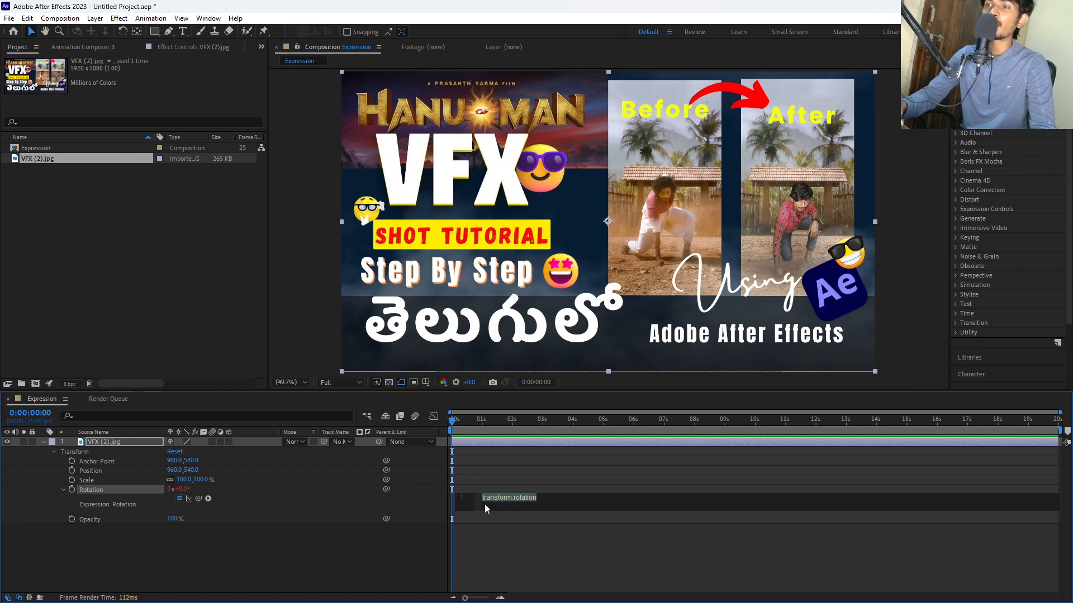
{"action": "key", "text": "BackSpace"}
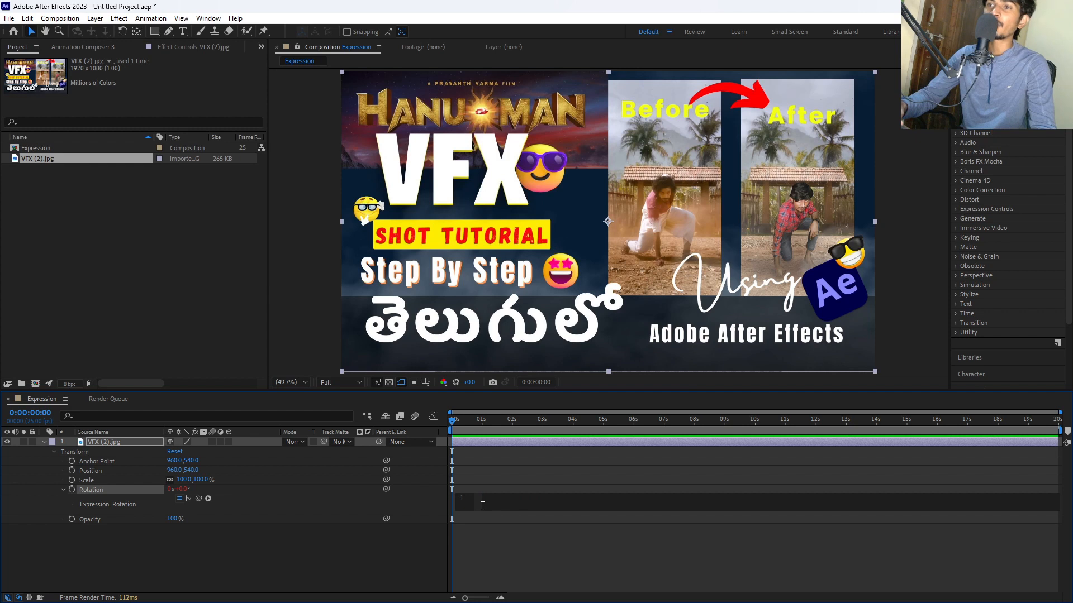
{"action": "type", "text": "t"}
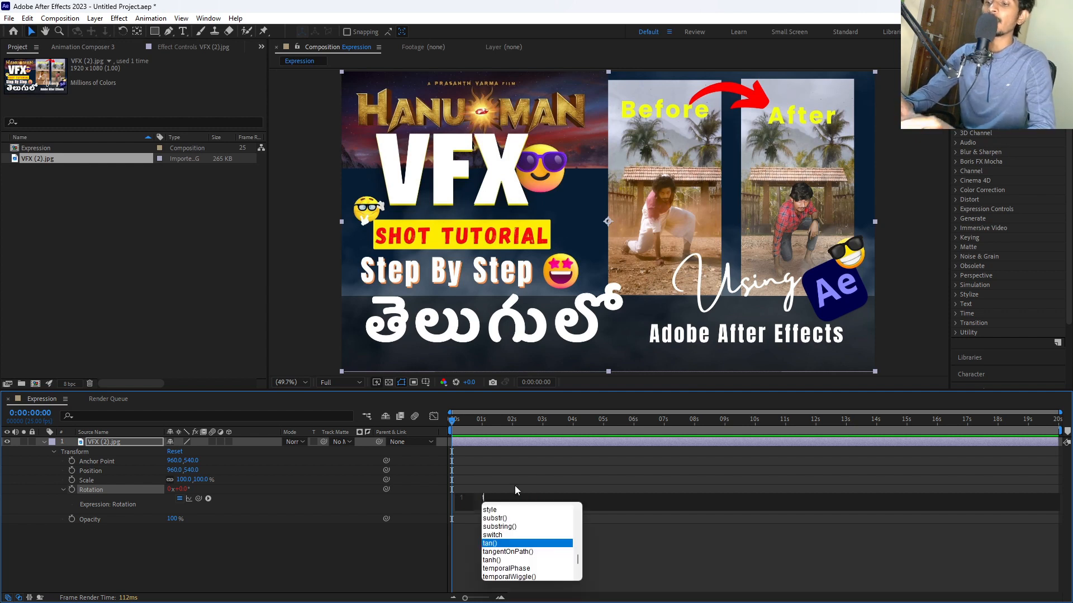
{"action": "type", "text": "ime"}
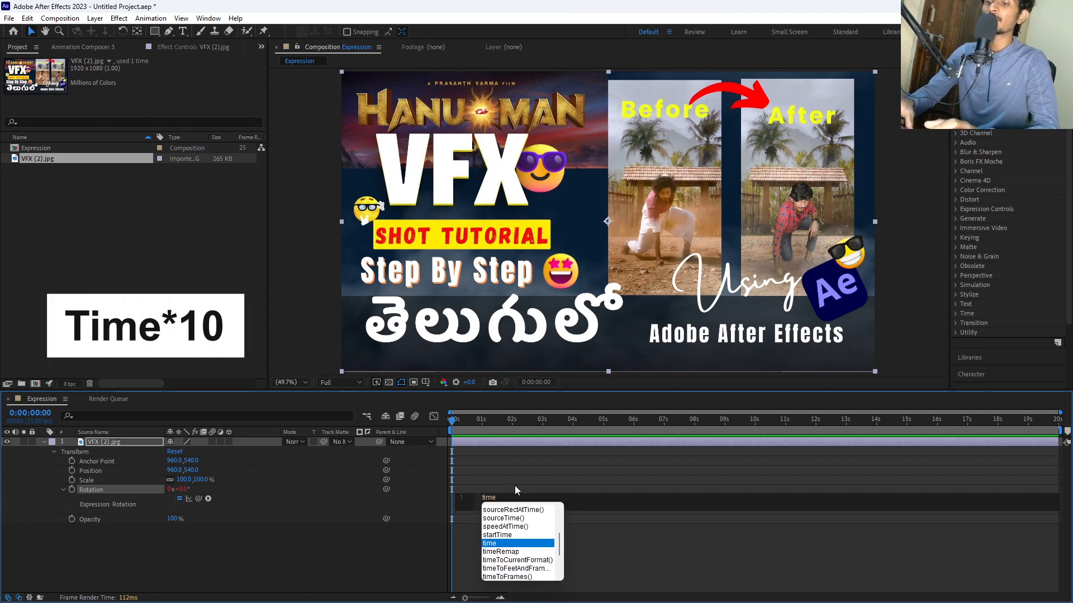
{"action": "type", "text": "*"}
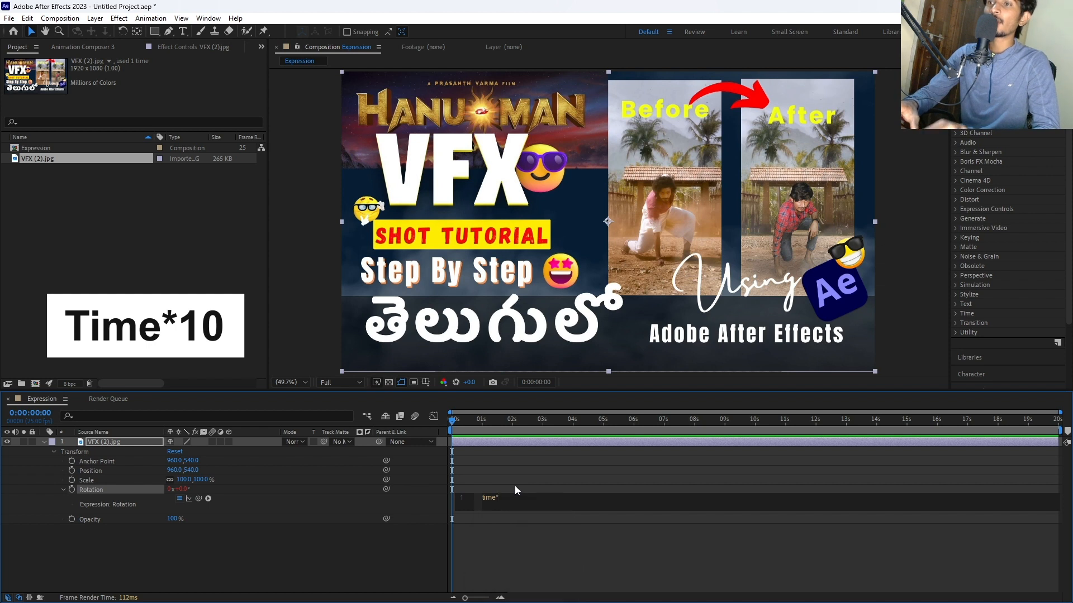
{"action": "type", "text": "10"}
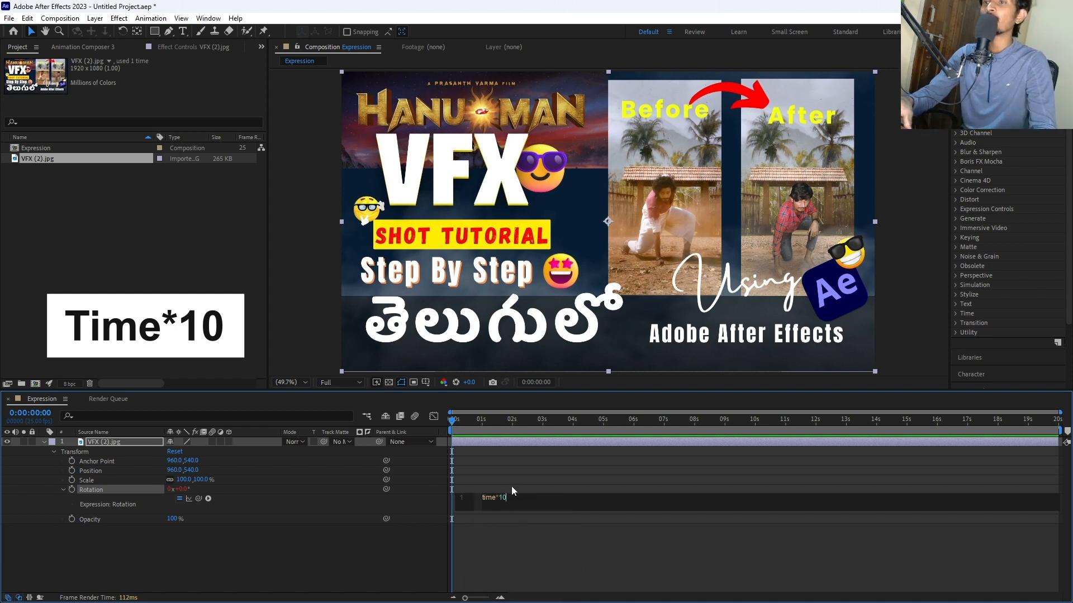
{"action": "left_click", "coordinate": [501, 479]}
{"action": "key", "text": "space"}
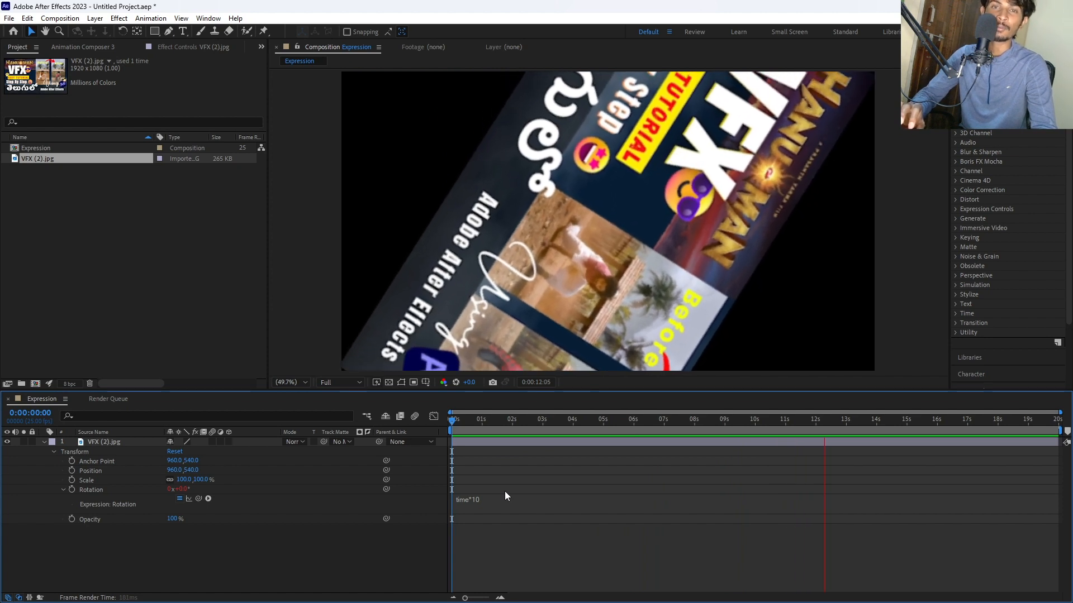
- Change the Rotation expression to time*90 and preview the rotation, stopping at about 8 s
{"action": "mouse_move", "coordinate": [487, 428]}
{"action": "left_mouse_down"}
{"action": "mouse_move", "coordinate": [438, 430]}
{"action": "mouse_move", "coordinate": [466, 432]}
{"action": "left_mouse_up"}
{"action": "left_click", "coordinate": [475, 505]}
{"action": "left_click", "coordinate": [507, 499]}
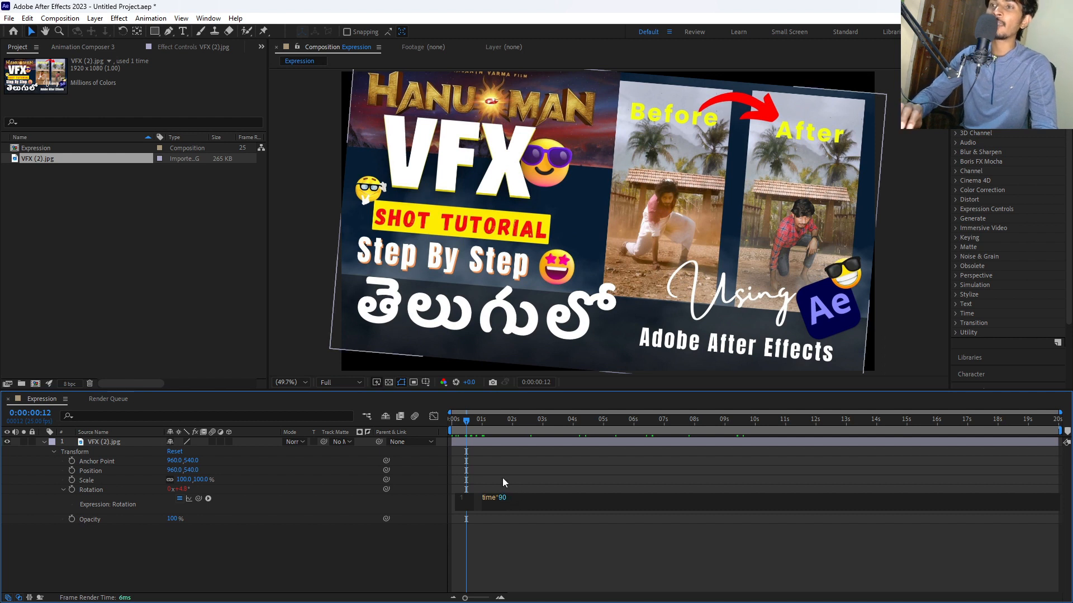
{"action": "left_click", "coordinate": [502, 480]}
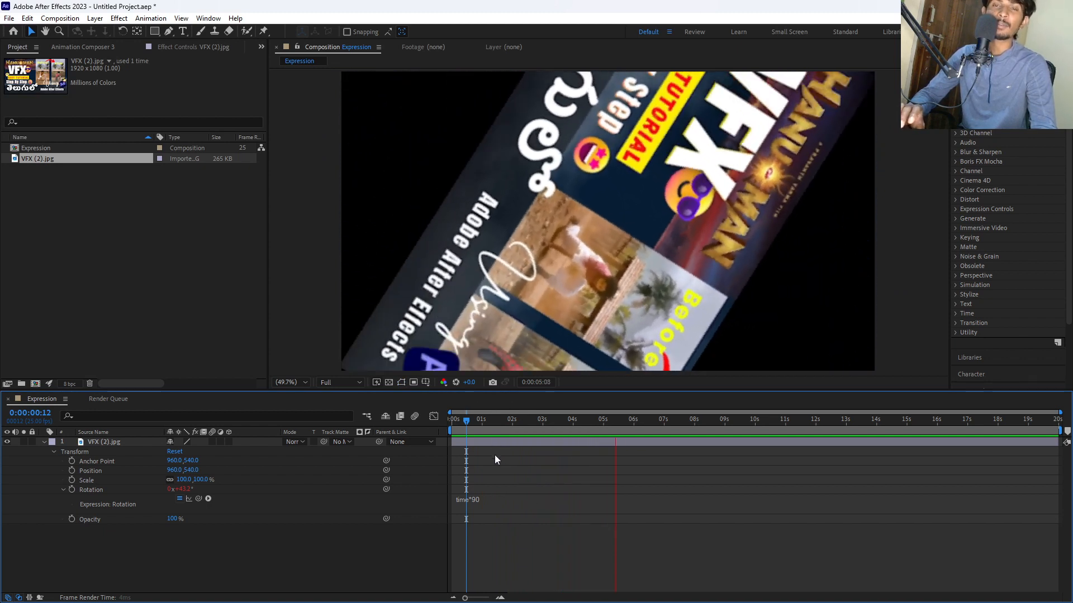
{"action": "key", "text": "space"}
- Set the multiplier in the Rotation expression to 5 and preview the rotation
{"action": "left_click", "coordinate": [480, 500]}
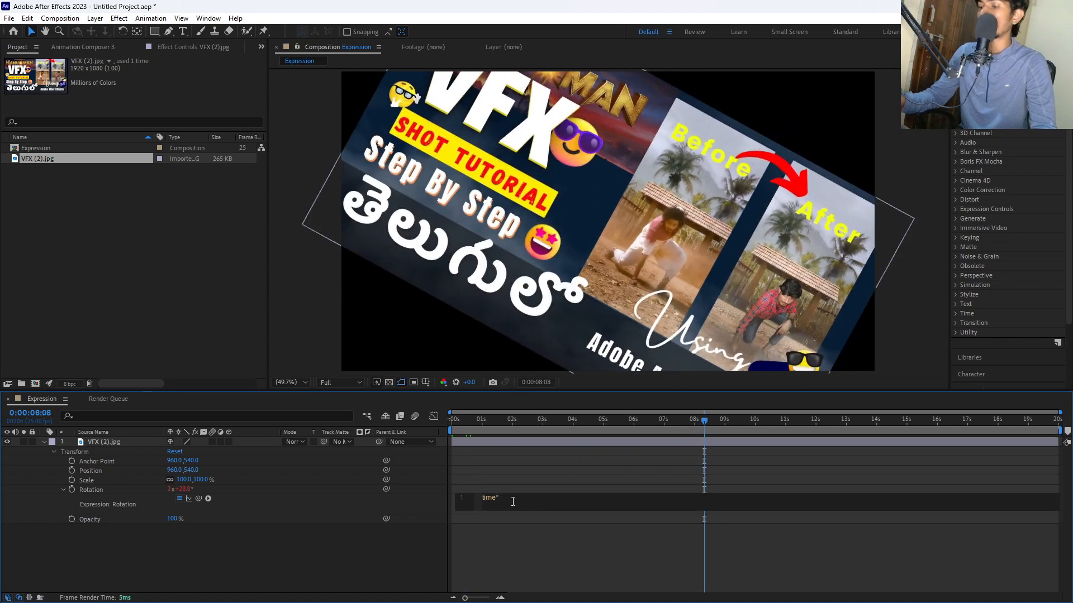
{"action": "type", "text": "5"}
{"action": "left_click", "coordinate": [502, 475]}
{"action": "key", "text": "space"}
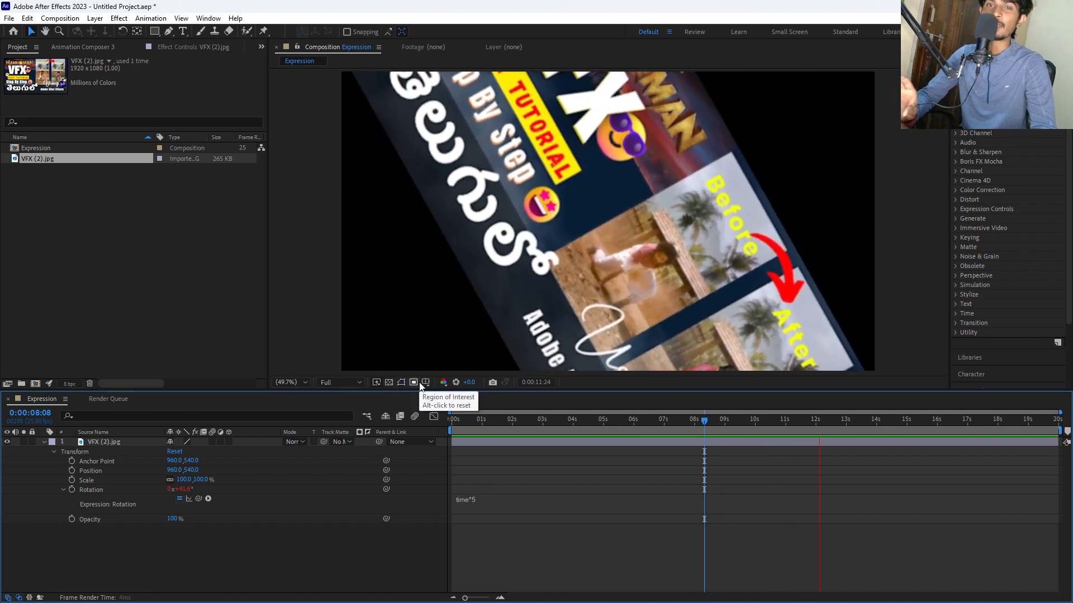
- Stop the preview and delete the expression from the layer's Rotation property
{"action": "left_click", "coordinate": [488, 498]}
{"action": "left_click", "coordinate": [488, 499]}
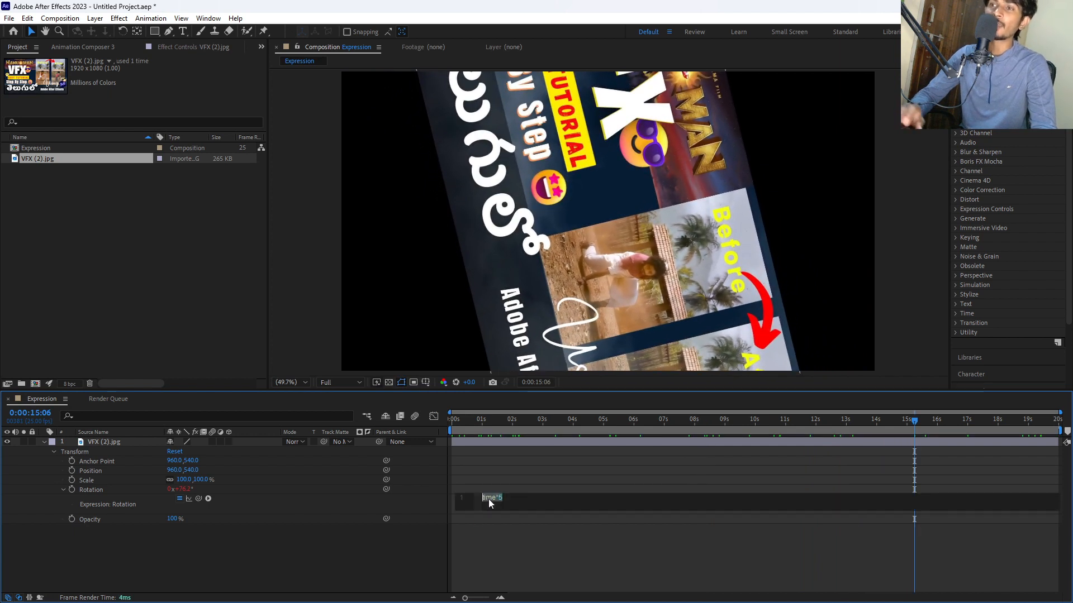
{"action": "key", "text": "BackSpace"}
{"action": "left_click", "coordinate": [480, 488]}
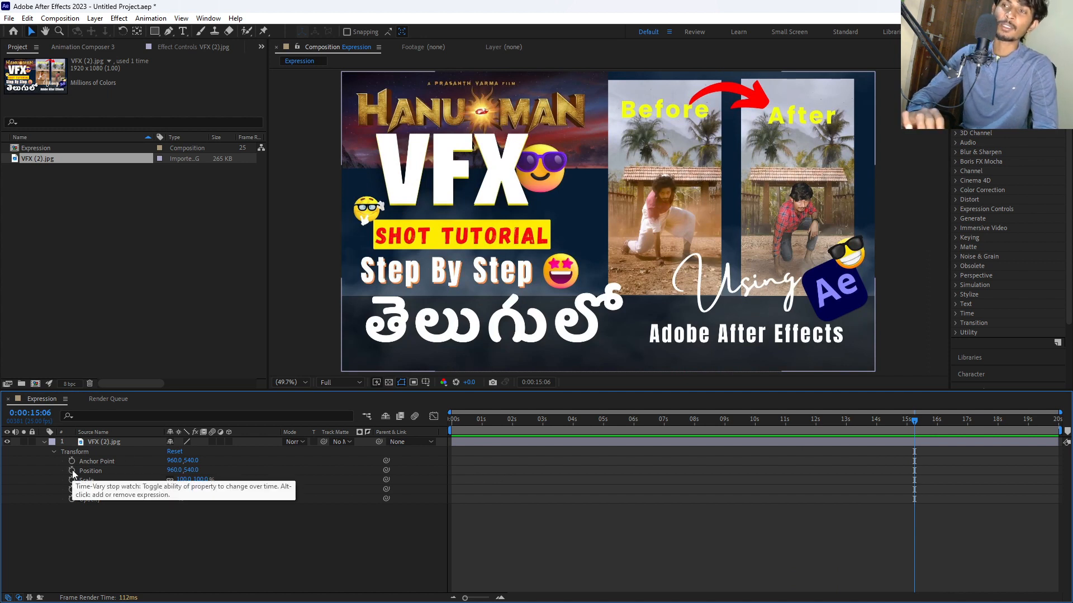
- Keyframe the layer's Position at 0 s and move the image to new spots at about 4, 10 and 13 s
{"action": "key", "text": "Home"}
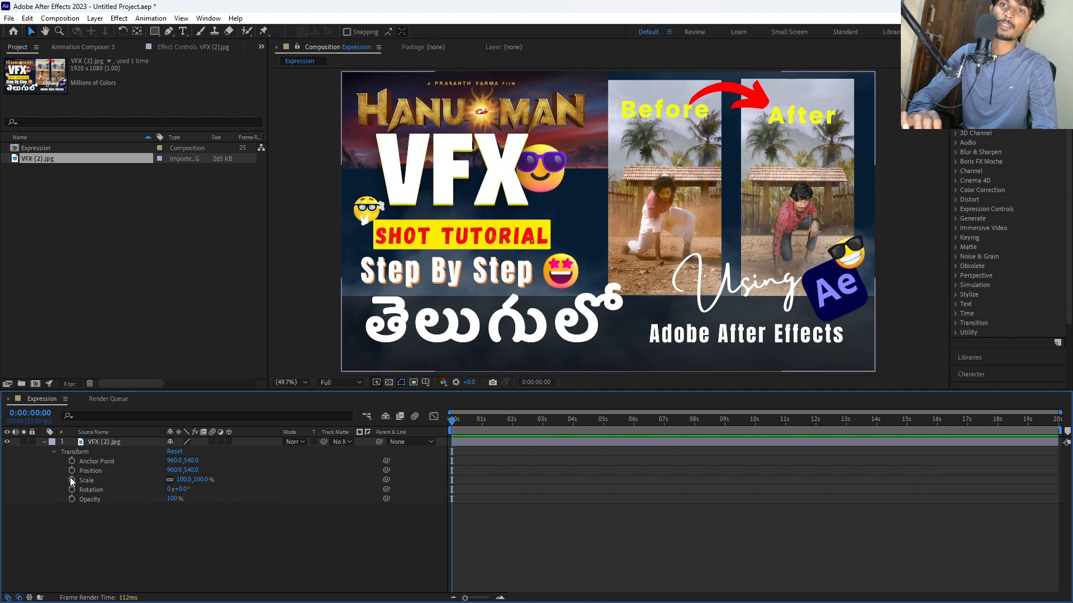
{"action": "left_click", "coordinate": [71, 470]}
{"action": "left_click", "coordinate": [580, 420]}
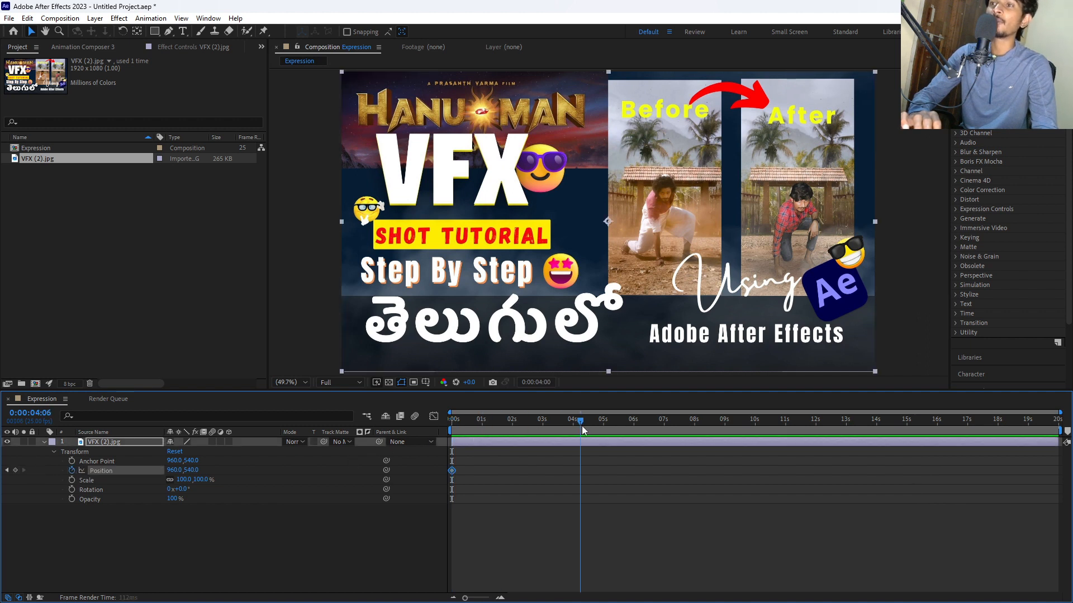
{"action": "left_click_drag", "start_coordinate": [504, 274], "coordinate": [591, 228]}
{"action": "left_click_drag", "start_coordinate": [648, 420], "coordinate": [747, 420]}
{"action": "left_click_drag", "start_coordinate": [743, 260], "coordinate": [662, 354]}
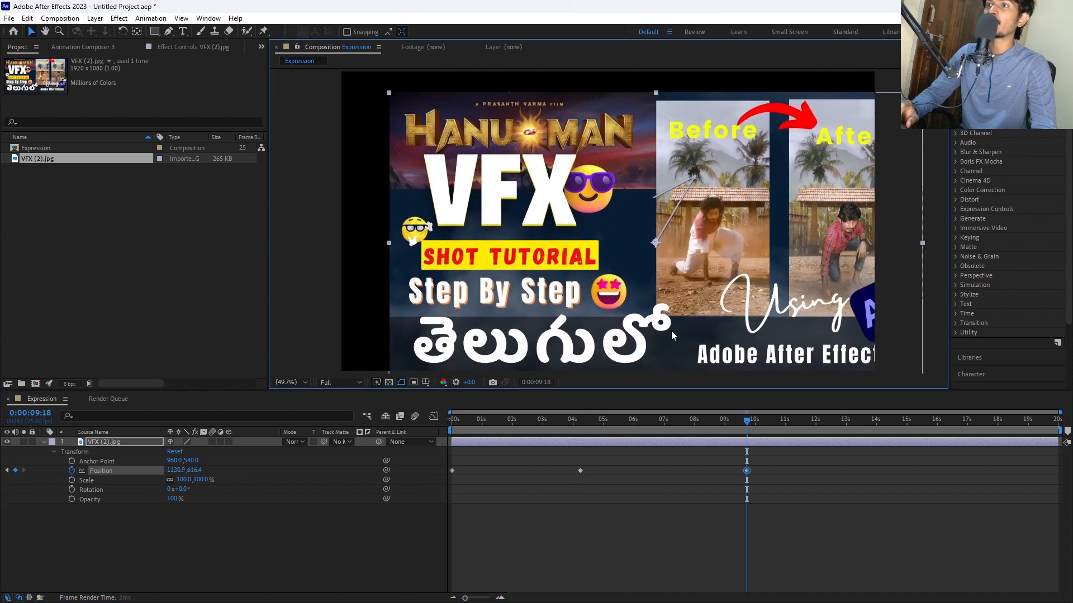
{"action": "left_click_drag", "start_coordinate": [747, 423], "coordinate": [851, 421]}
{"action": "left_click_drag", "start_coordinate": [636, 262], "coordinate": [570, 184]}
- Preview the position animation from the start of the composition, stopping at about 8 s
{"action": "left_click", "coordinate": [610, 420]}
{"action": "left_click_drag", "start_coordinate": [517, 439], "coordinate": [424, 446]}
{"action": "key", "text": "space"}
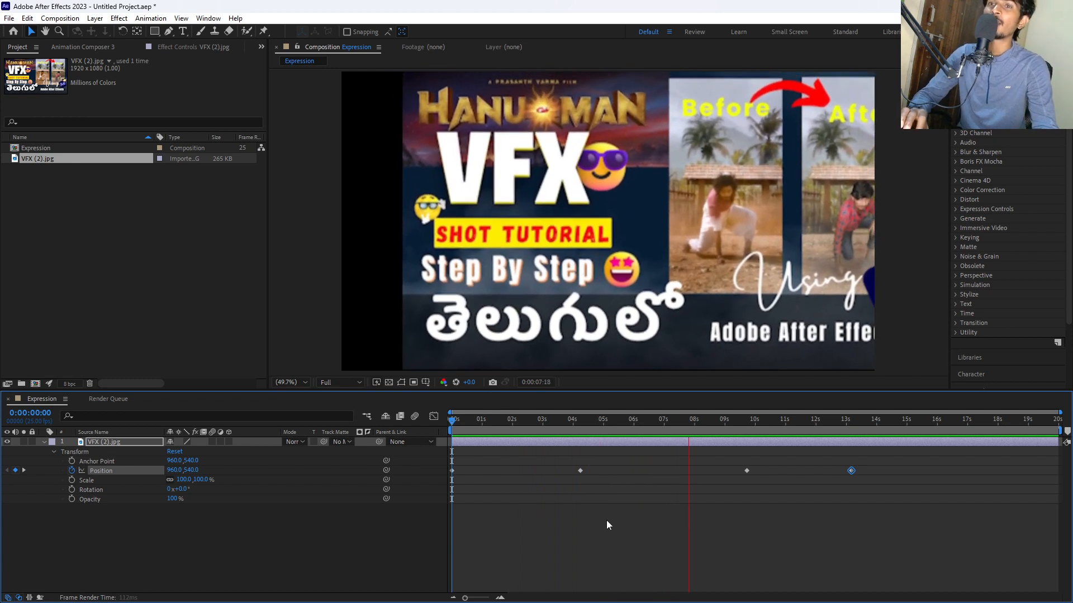
{"action": "key", "text": "space"}
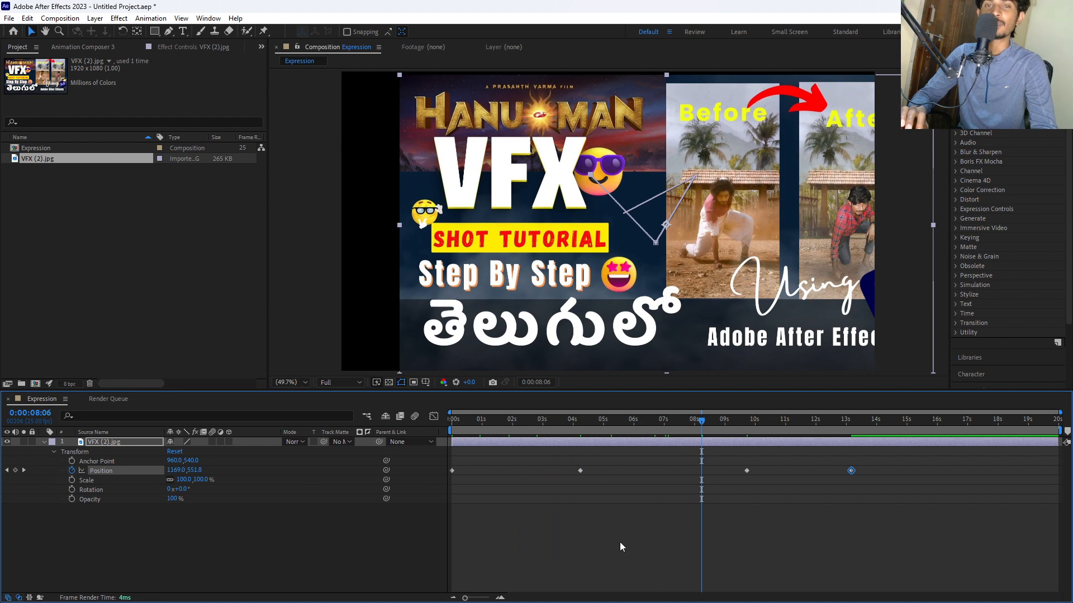
- Return to the start of the timeline and remove all Position keyframes from the layer
{"action": "left_click", "coordinate": [607, 539]}
{"action": "left_click", "coordinate": [532, 442]}
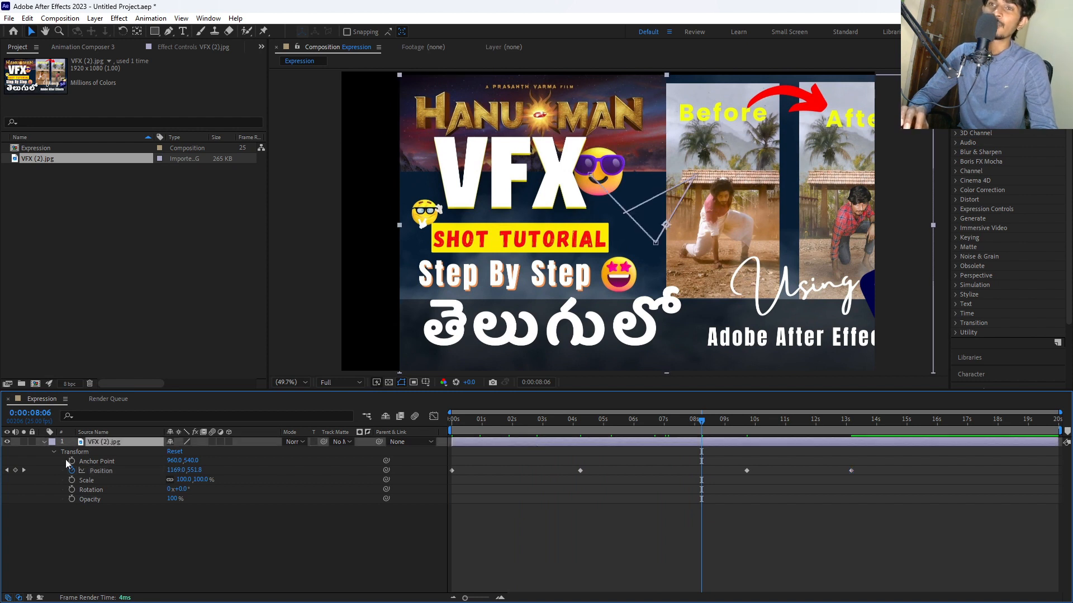
{"action": "left_click", "coordinate": [72, 471]}
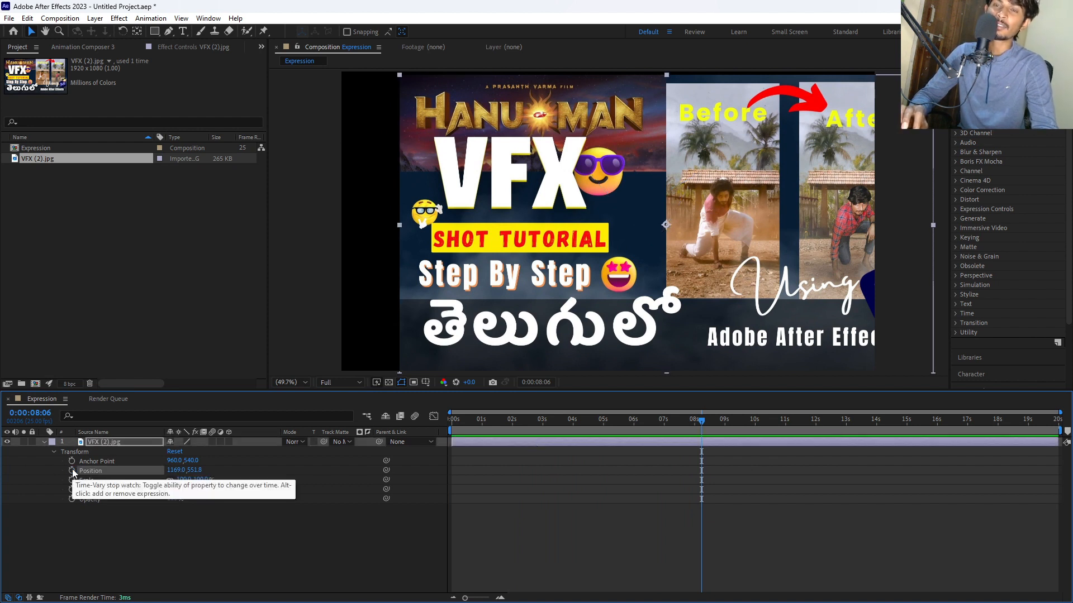
{"action": "key", "text": "ctrl+z"}
{"action": "left_click", "coordinate": [476, 419]}
{"action": "left_click_drag", "start_coordinate": [468, 419], "coordinate": [452, 419]}
{"action": "left_click", "coordinate": [71, 471]}
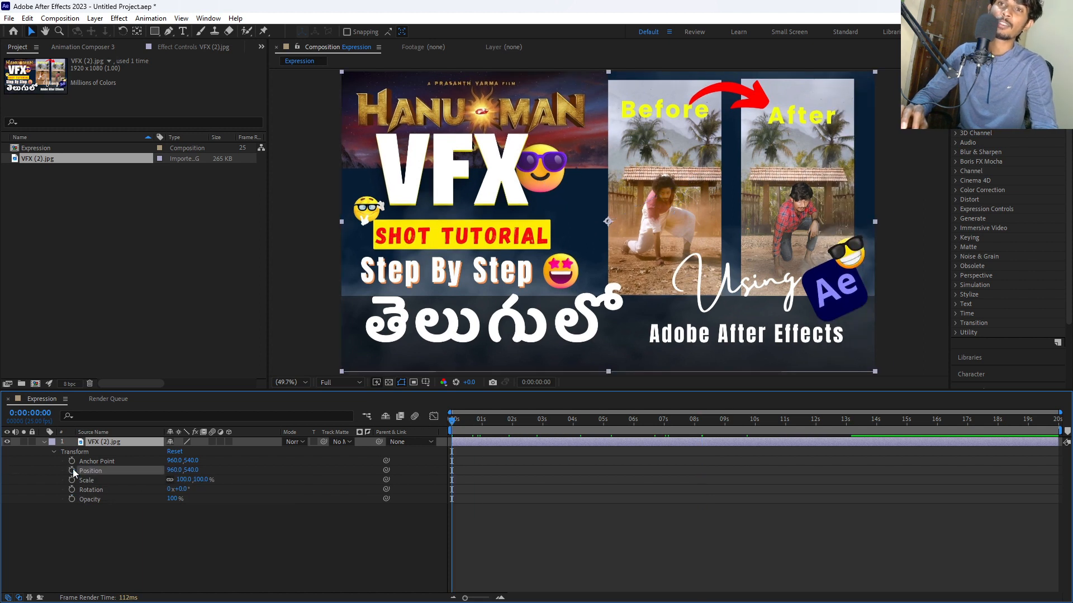
{"action": "left_click", "coordinate": [471, 442]}
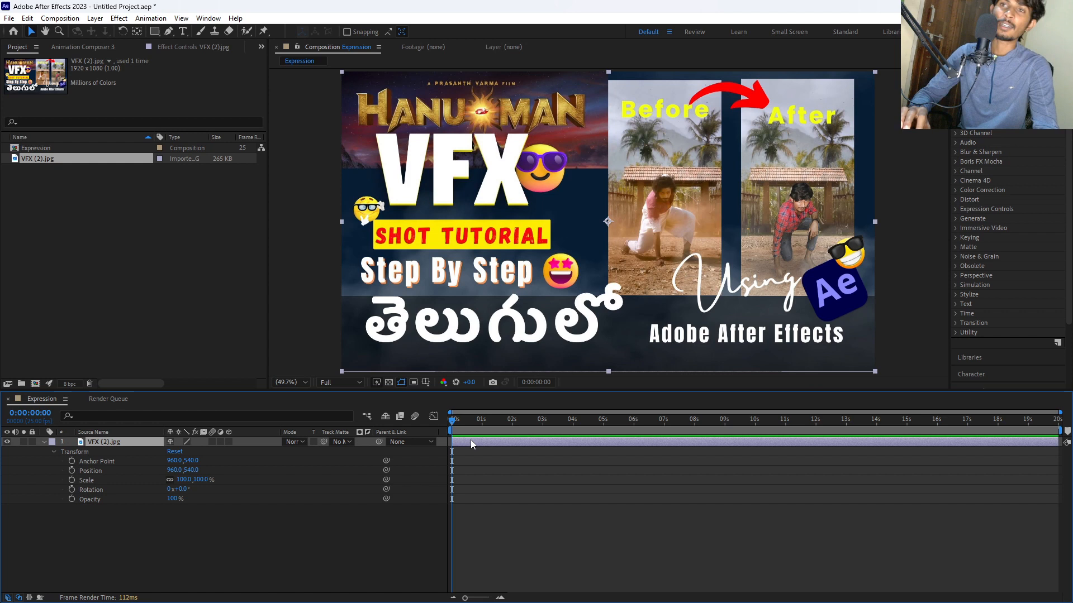
- Add the expression wiggle(0.5,20) to the layer's Position property and preview the motion, stopping at about 4.6 s
{"action": "left_click", "coordinate": [71, 469], "text": "alt"}
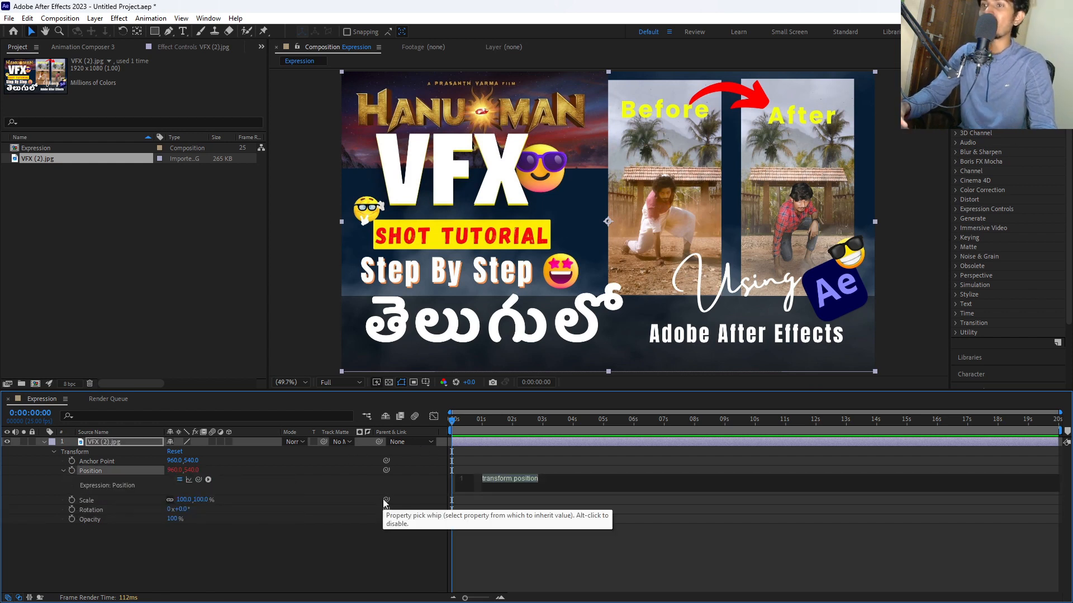
{"action": "key", "text": "BackSpace"}
{"action": "type", "text": "wig"}
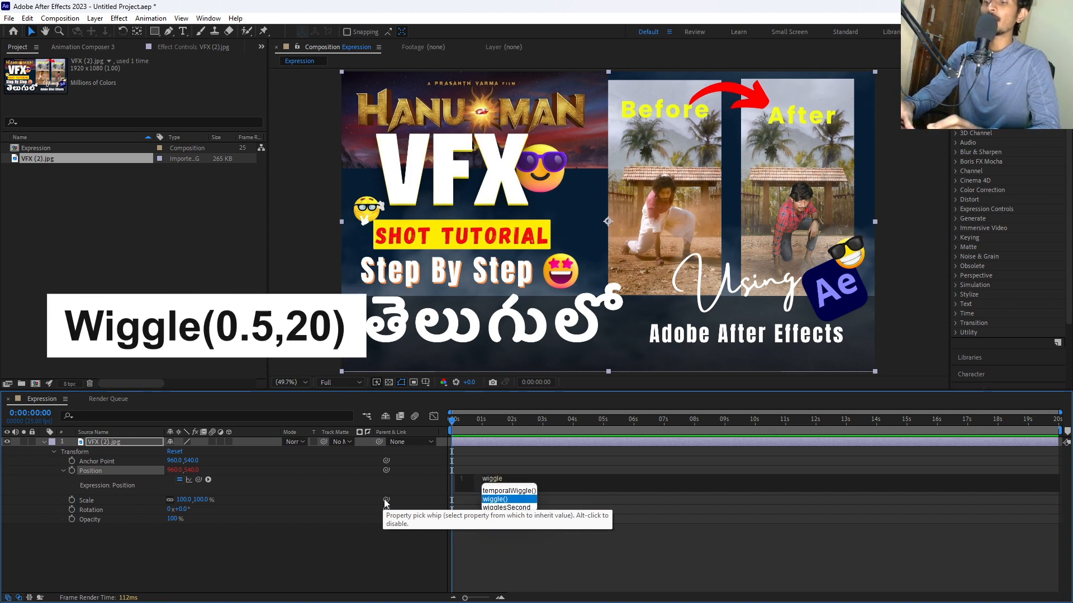
{"action": "type", "text": "gle"}
{"action": "key", "text": "Return"}
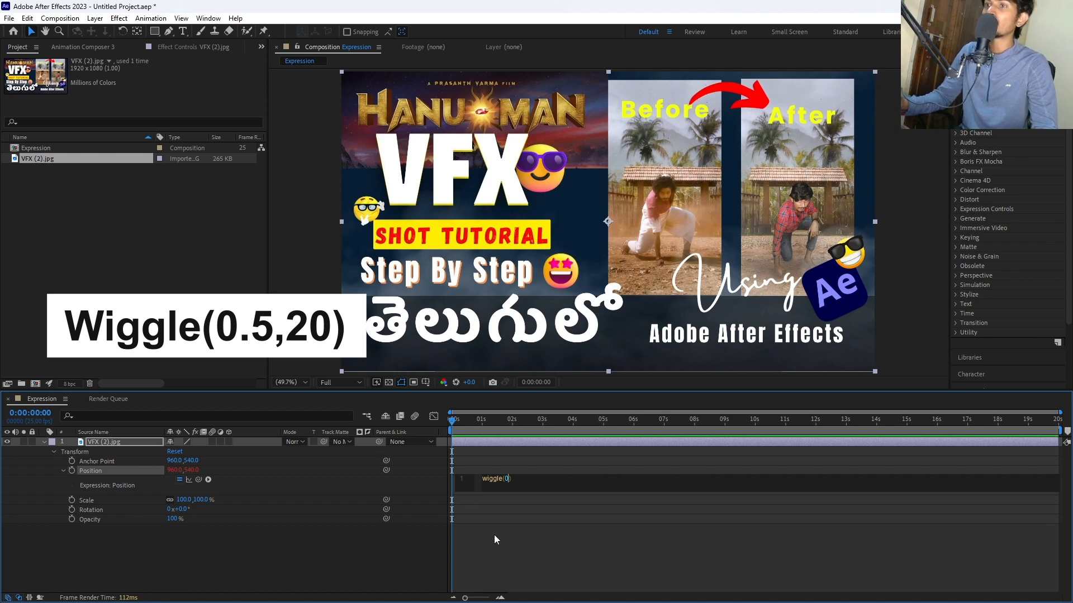
{"action": "type", "text": ".5"}
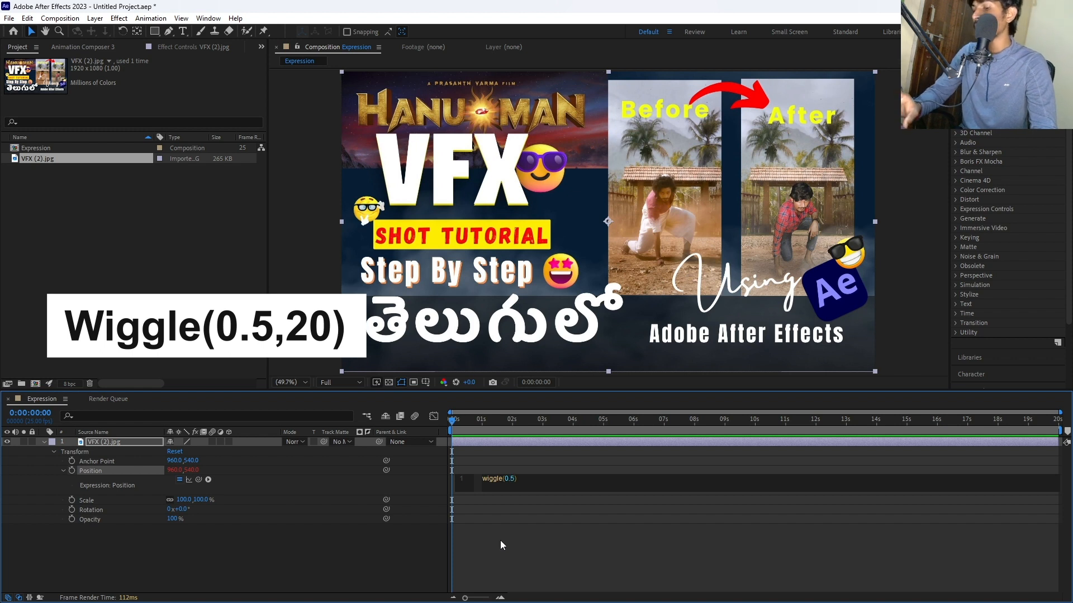
{"action": "type", "text": ",20"}
{"action": "left_click", "coordinate": [504, 539]}
{"action": "key", "text": "space"}
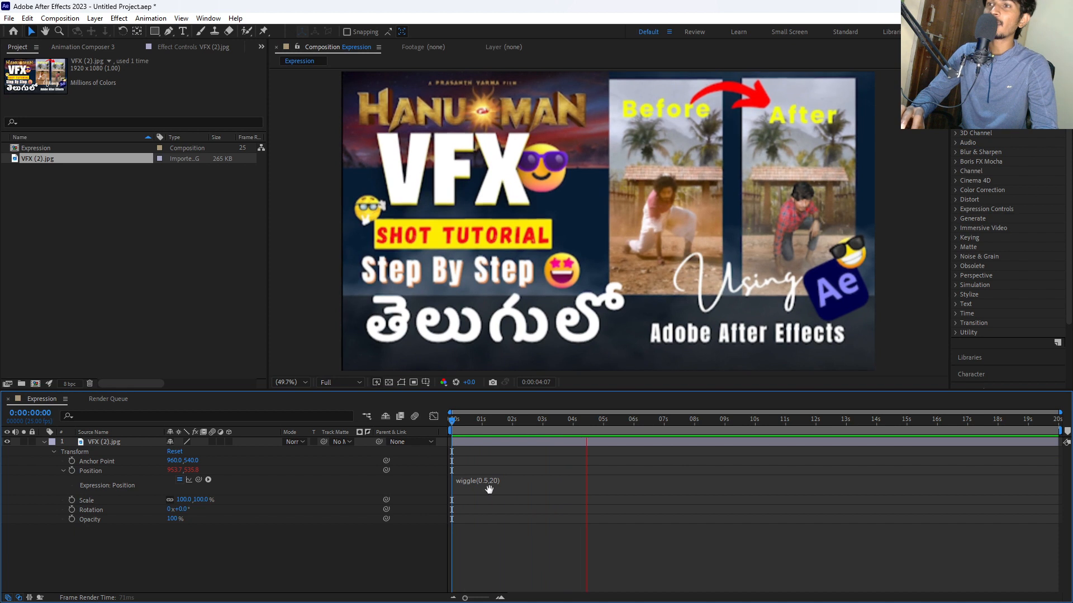
{"action": "key", "text": "space"}
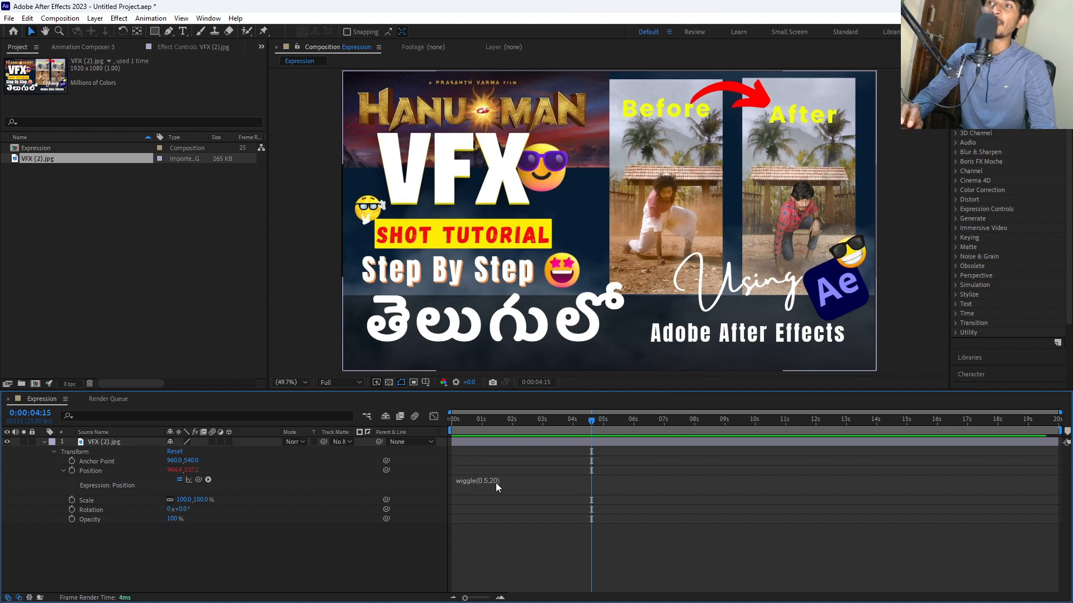
- Raise the wiggle amplitude in the Position expression to 50 and preview the motion from the start of the composition
{"action": "left_click", "coordinate": [494, 482]}
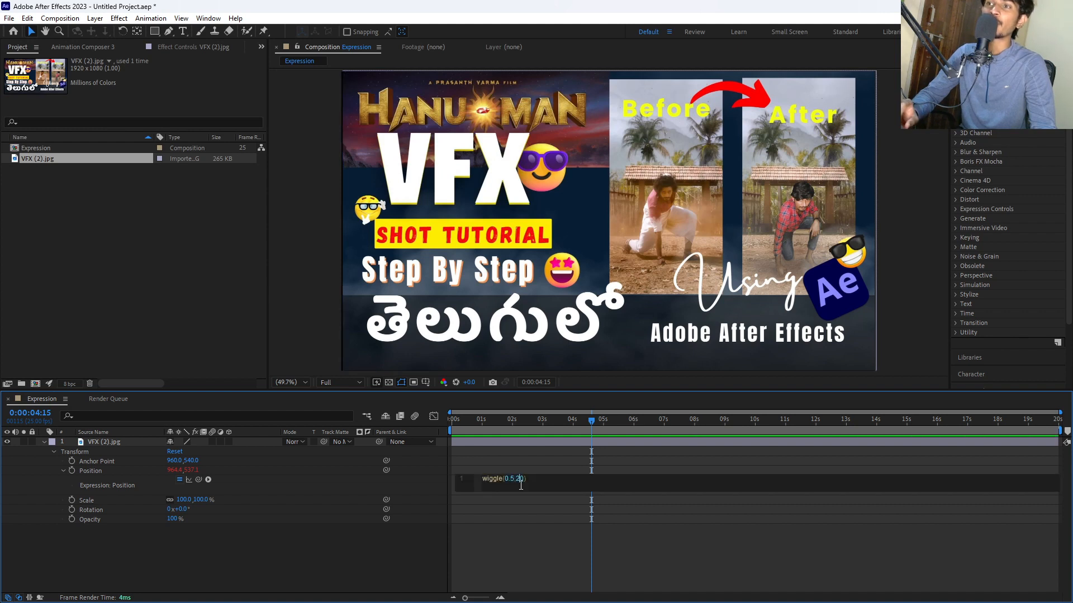
{"action": "key", "text": "BackSpace"}
{"action": "type", "text": "5"}
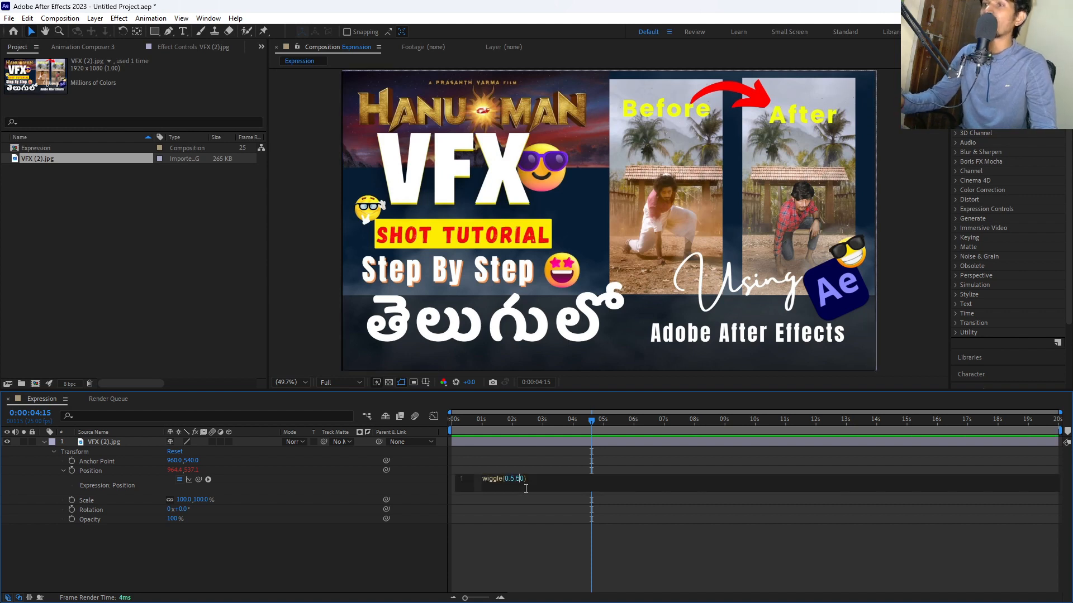
{"action": "left_click", "coordinate": [534, 450]}
{"action": "left_click_drag", "start_coordinate": [524, 425], "coordinate": [432, 427]}
{"action": "key", "text": "space"}
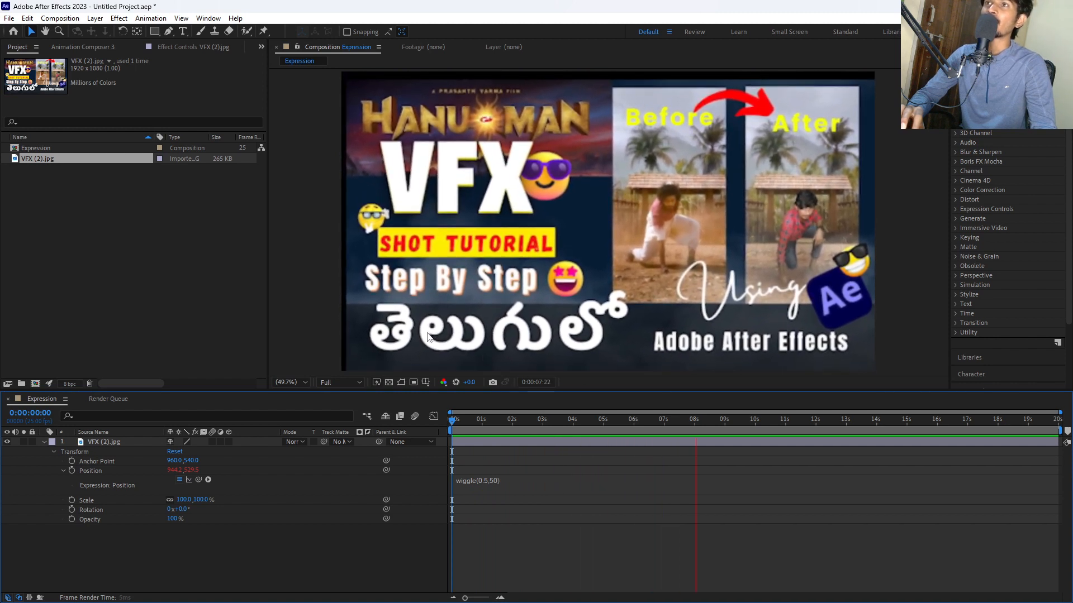
{"action": "key", "text": "space"}
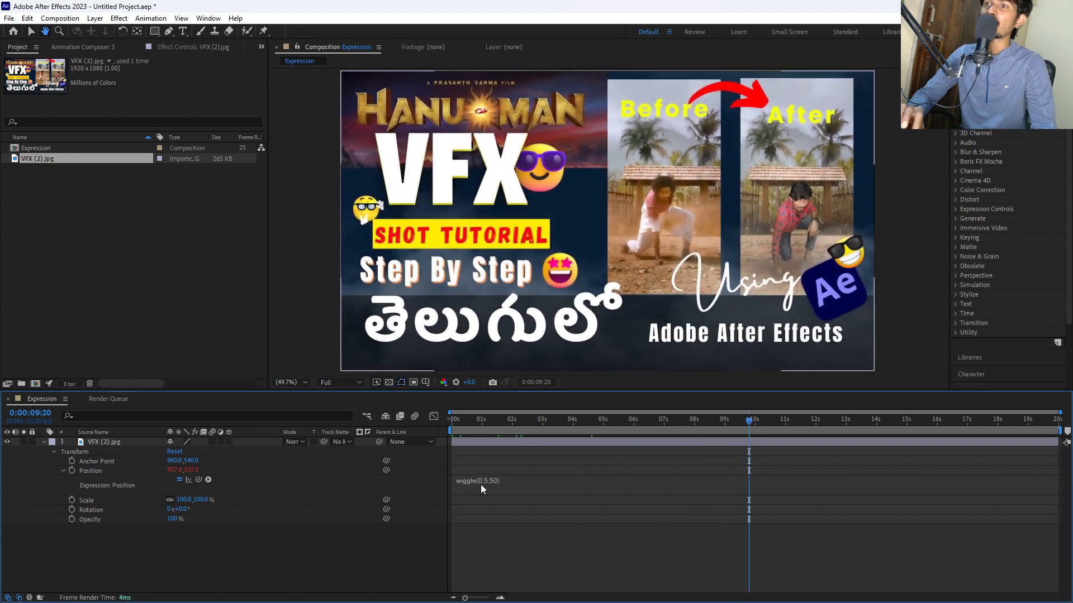
- Set the wiggle frequency in the Position expression to 10, keeping the amplitude of 50
{"action": "left_click", "coordinate": [484, 485]}
{"action": "left_click", "coordinate": [514, 481]}
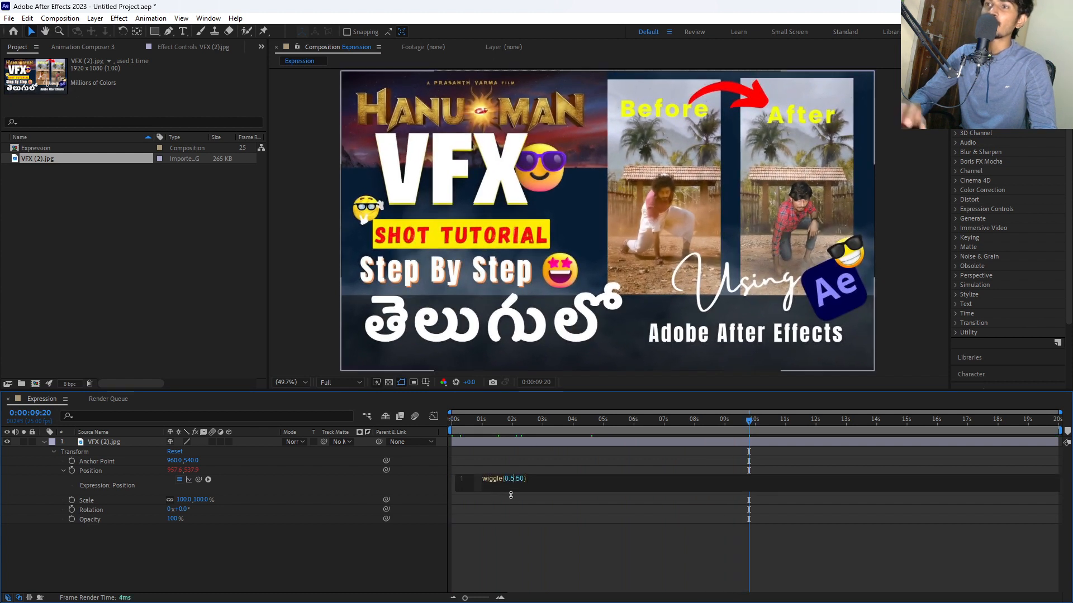
{"action": "key", "text": "BackSpace"}
{"action": "key", "text": "BackSpace"}
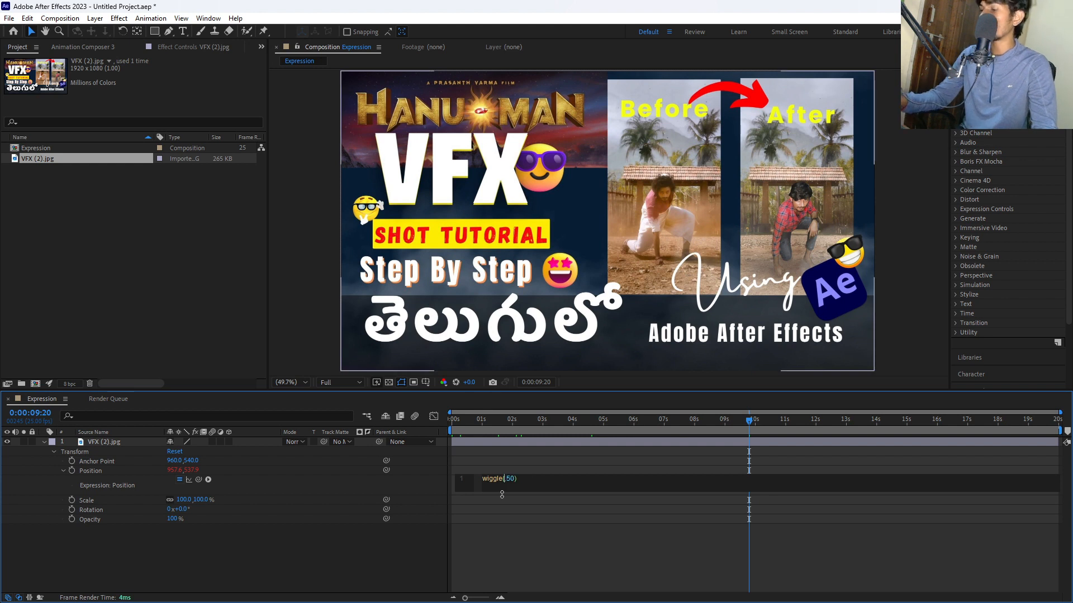
{"action": "type", "text": "10"}
{"action": "left_click", "coordinate": [509, 465]}
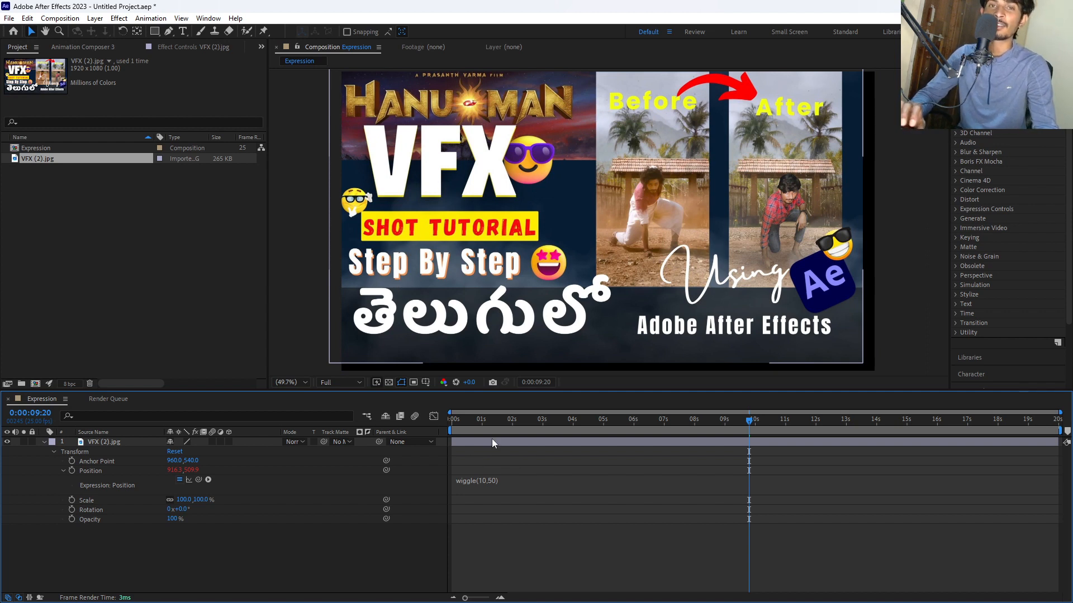
- Preview the composition from its start to check the Position wiggle, stopping at about 4.2 s
{"action": "key", "text": "Home"}
{"action": "key", "text": "space"}
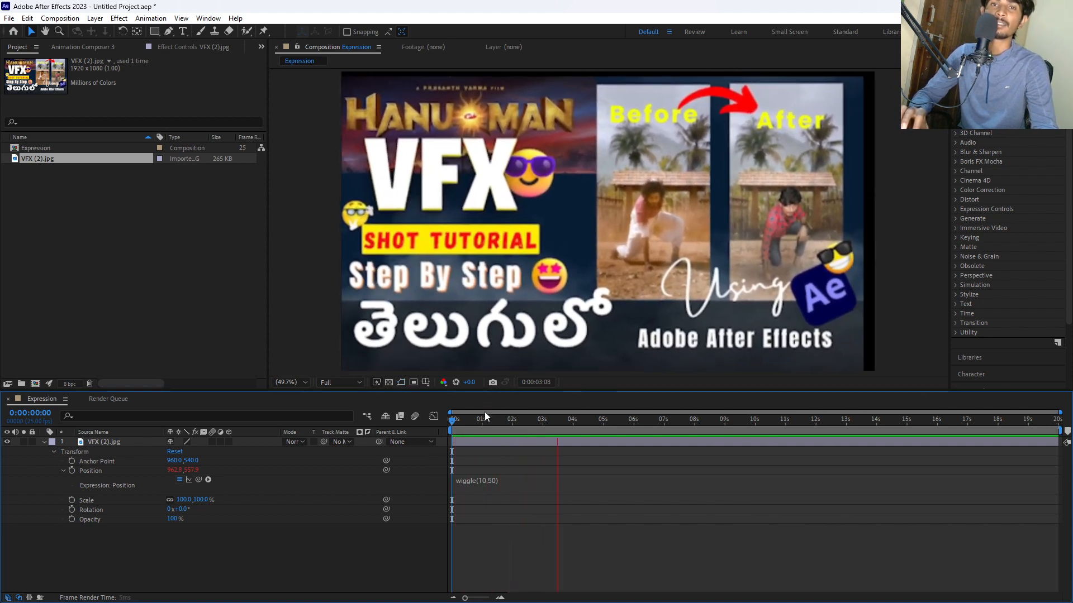
{"action": "key", "text": "space"}
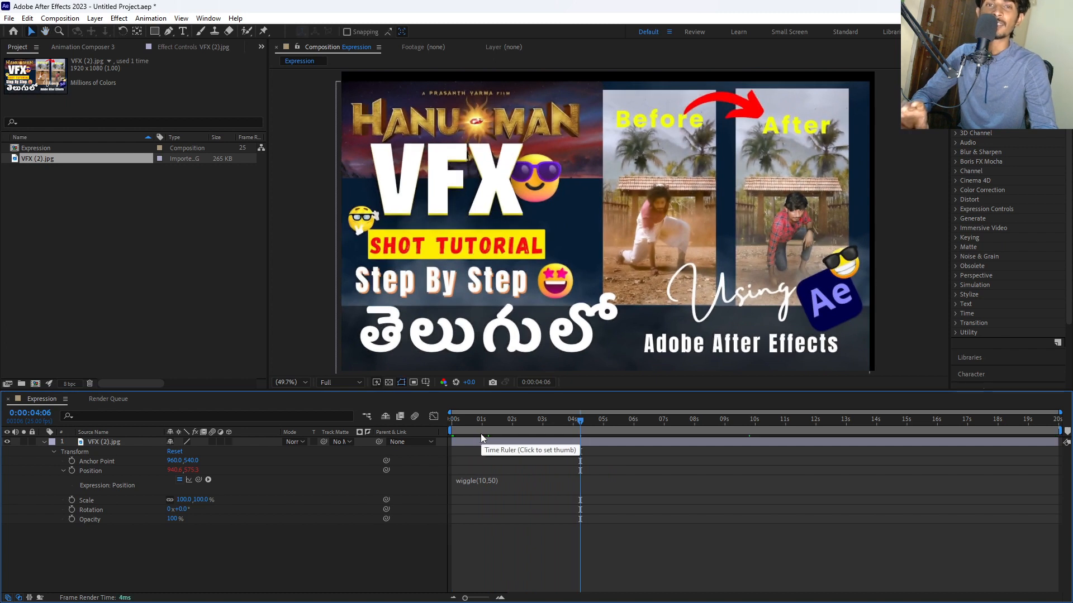
- Delete the whole wiggle expression from the layer's Position property
{"action": "left_click", "coordinate": [484, 484]}
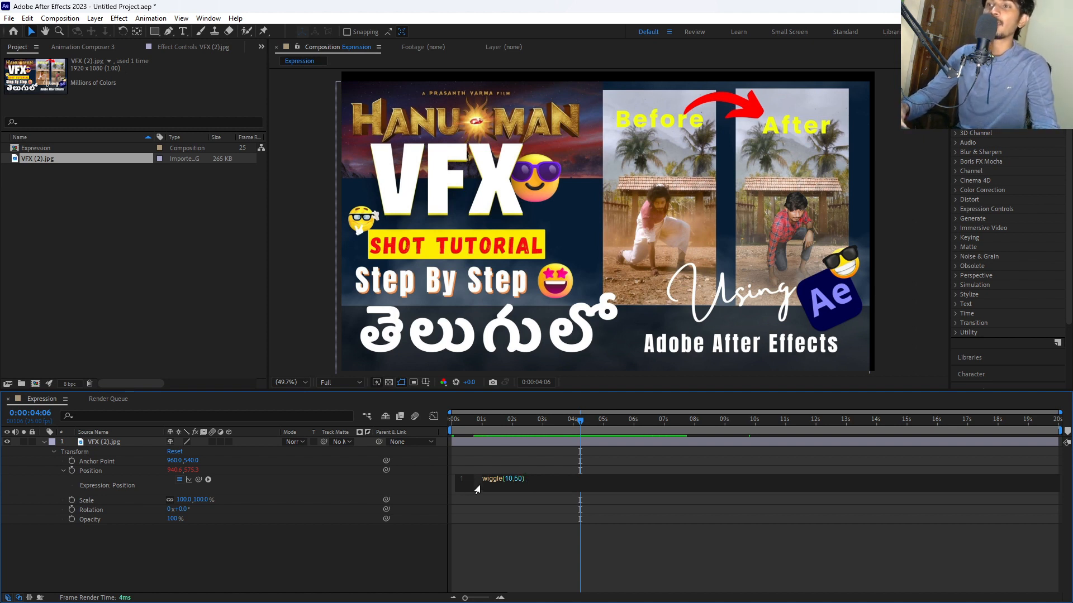
{"action": "left_click_drag", "start_coordinate": [532, 479], "coordinate": [476, 474]}
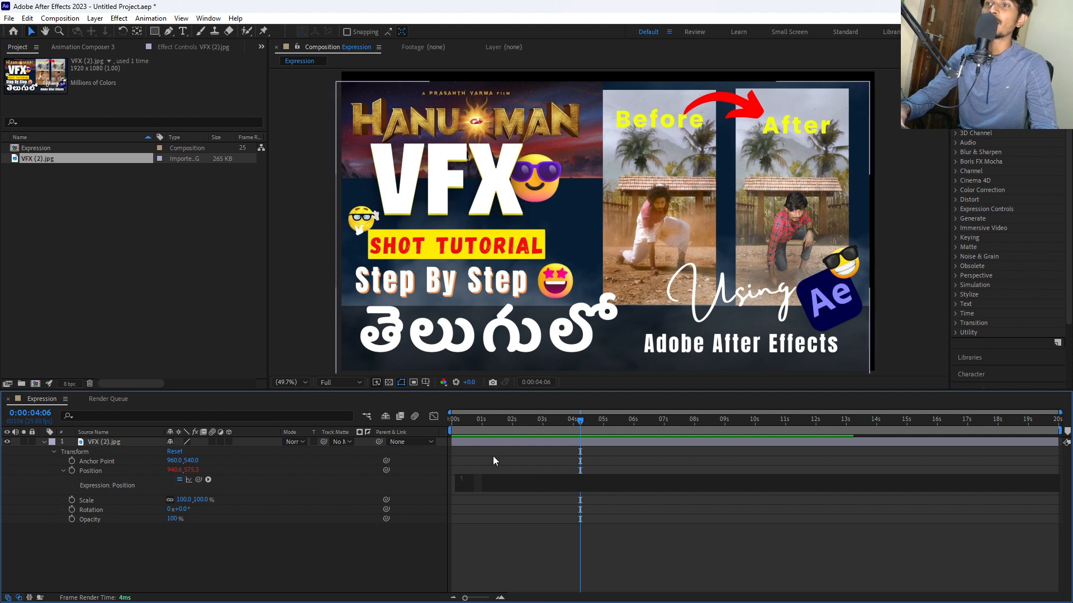
{"action": "key", "text": "Delete"}
{"action": "left_click", "coordinate": [493, 456]}
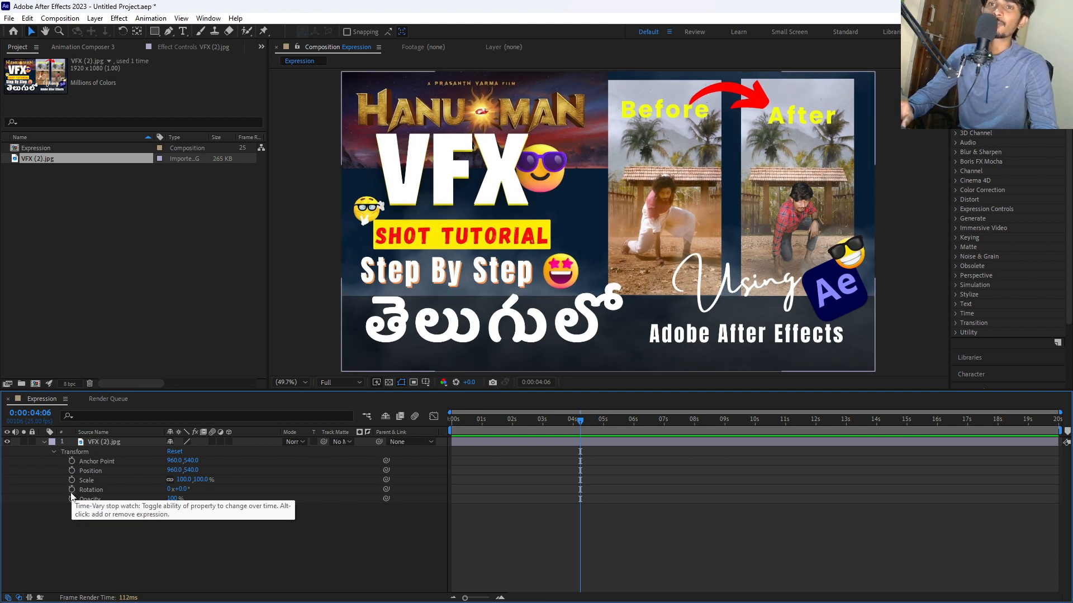
- Keyframe a fade-in from 0% Opacity at the start of the timeline, raising the Opacity at about 1.4 s
{"action": "key", "text": "Home"}
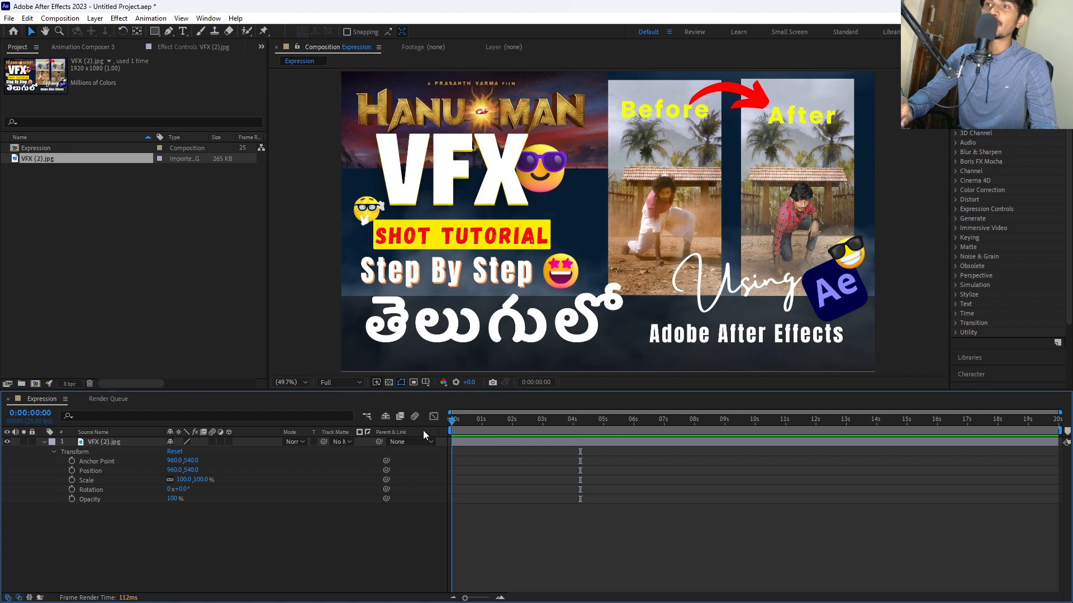
{"action": "left_click", "coordinate": [71, 498]}
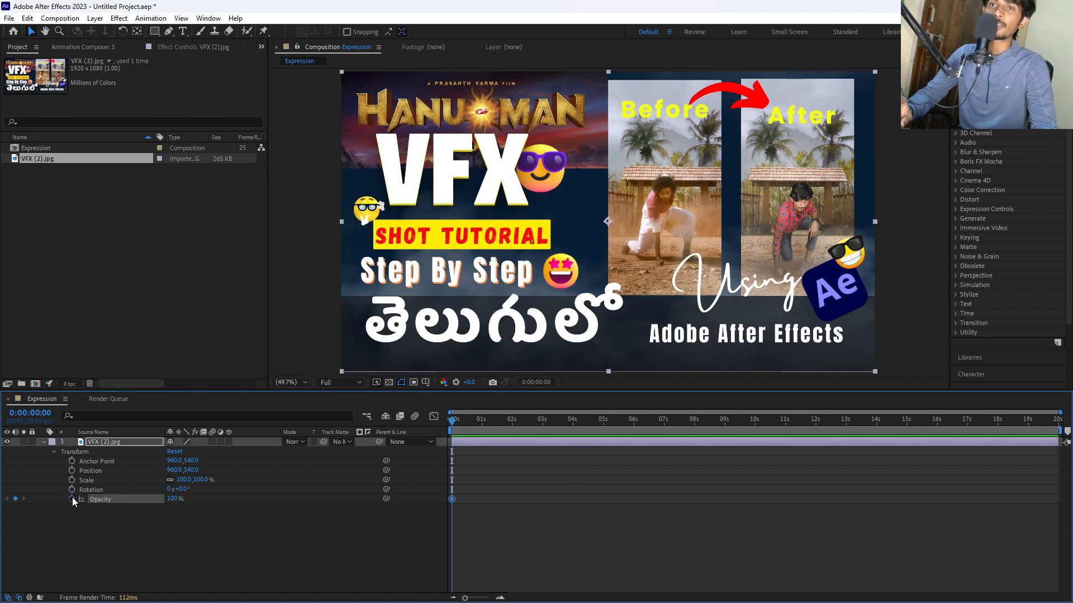
{"action": "left_click", "coordinate": [171, 499]}
{"action": "type", "text": "0"}
{"action": "key", "text": "Return"}
{"action": "left_click_drag", "start_coordinate": [457, 426], "coordinate": [494, 427]}
{"action": "left_click_drag", "start_coordinate": [168, 502], "coordinate": [345, 496]}
- Add an Opacity keyframe of 0% at about 3 s and a raised one at 0:00:04:09, then scrub the timeline
{"action": "left_click_drag", "start_coordinate": [495, 422], "coordinate": [584, 427]}
{"action": "left_click", "coordinate": [171, 499]}
{"action": "type", "text": "0"}
{"action": "key", "text": "Return"}
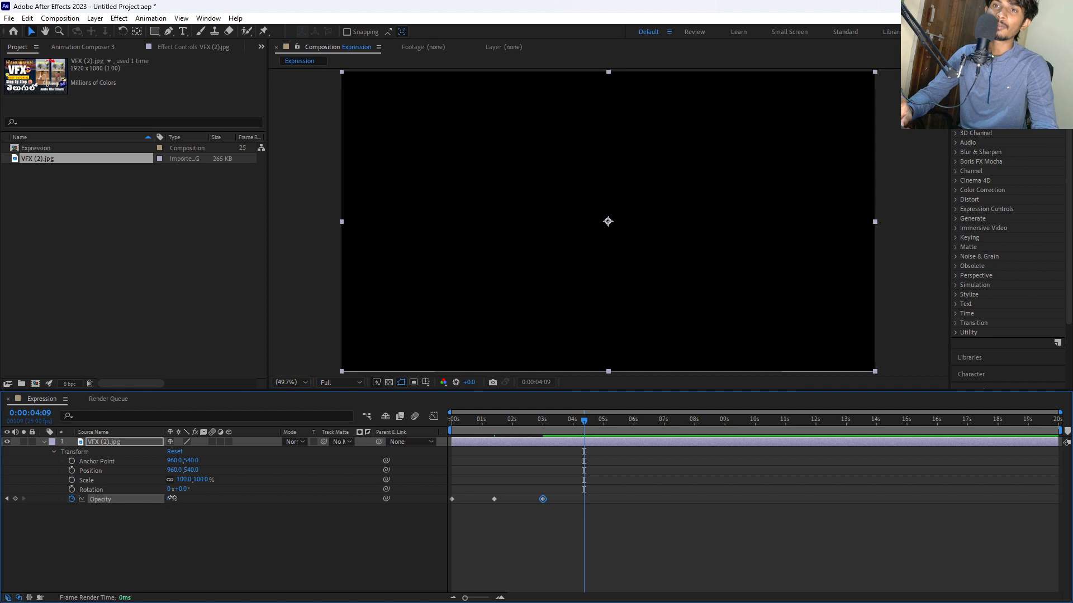
{"action": "left_click_drag", "start_coordinate": [171, 498], "coordinate": [326, 496]}
{"action": "left_click", "coordinate": [326, 496]}
{"action": "left_click_drag", "start_coordinate": [568, 421], "coordinate": [631, 470]}
- Delete all Opacity keyframes from the layer and restore its Opacity to 100% at the start of the timeline
{"action": "key", "text": "Home"}
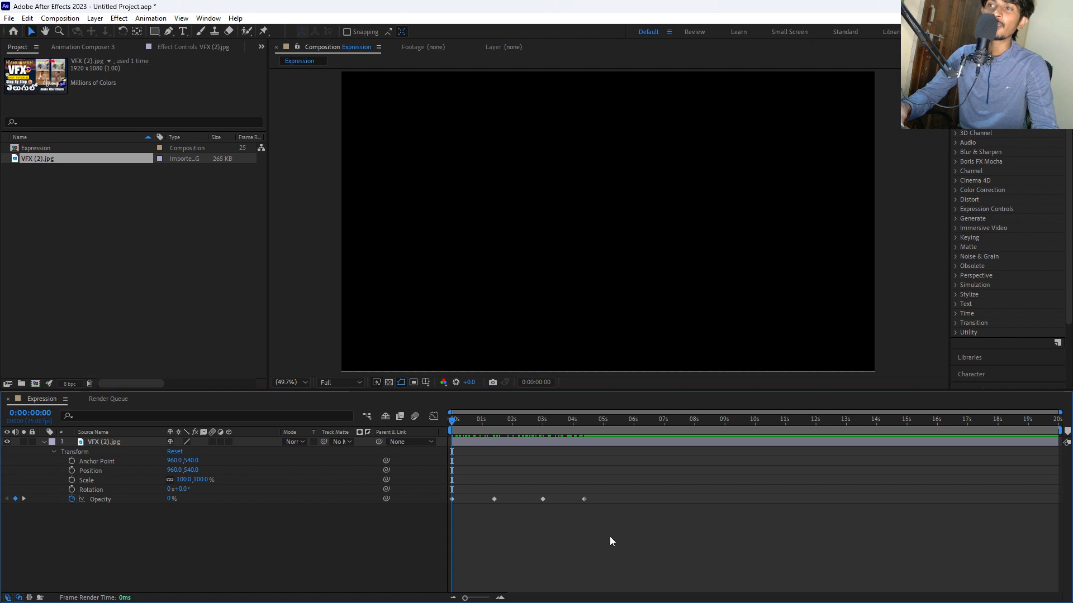
{"action": "left_click_drag", "start_coordinate": [622, 507], "coordinate": [424, 494]}
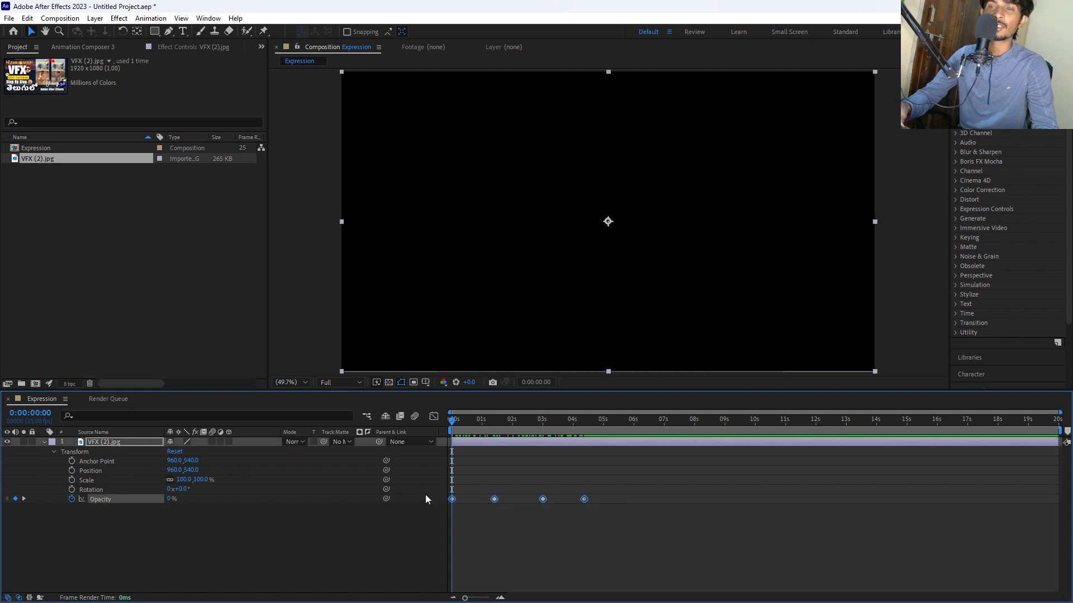
{"action": "key", "text": "Delete"}
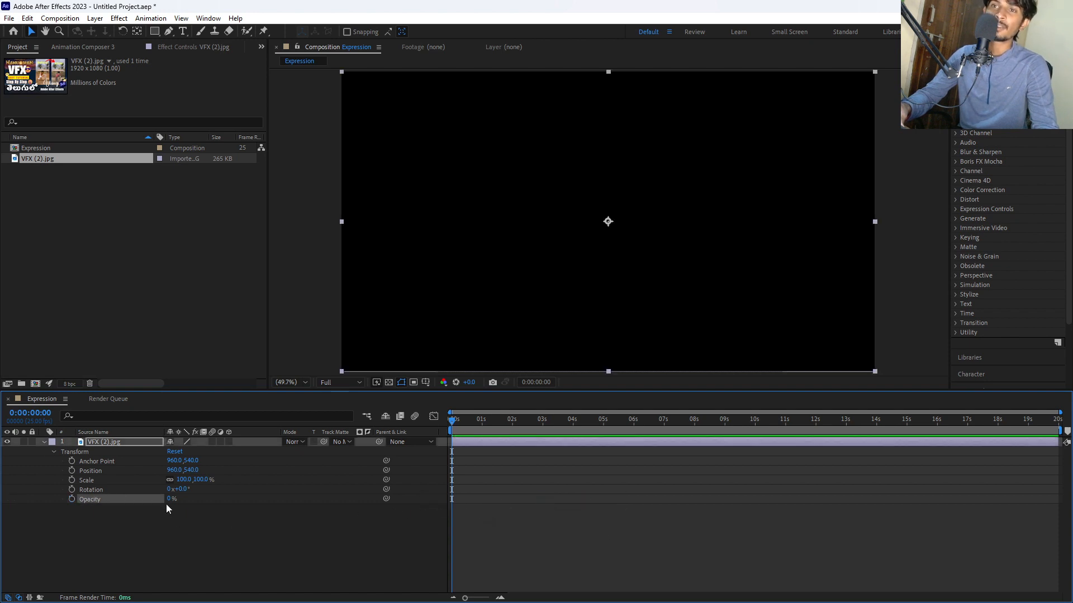
{"action": "left_click_drag", "start_coordinate": [169, 501], "coordinate": [440, 430]}
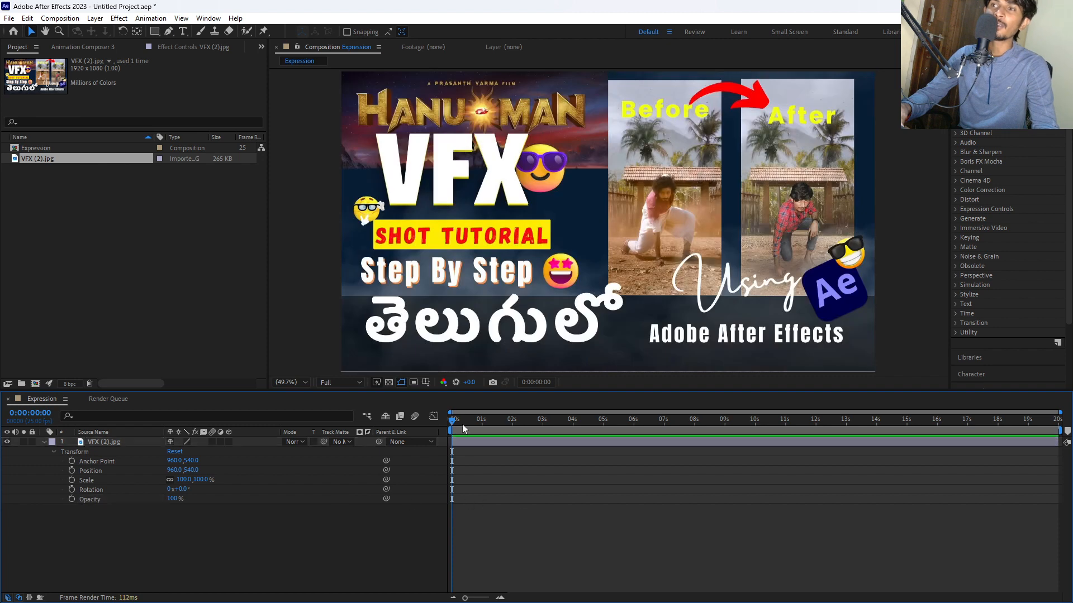
- Keyframe the layer's Opacity at 0% at the start of the timeline and at 100% at 0:00:01:01
{"action": "left_click", "coordinate": [71, 500]}
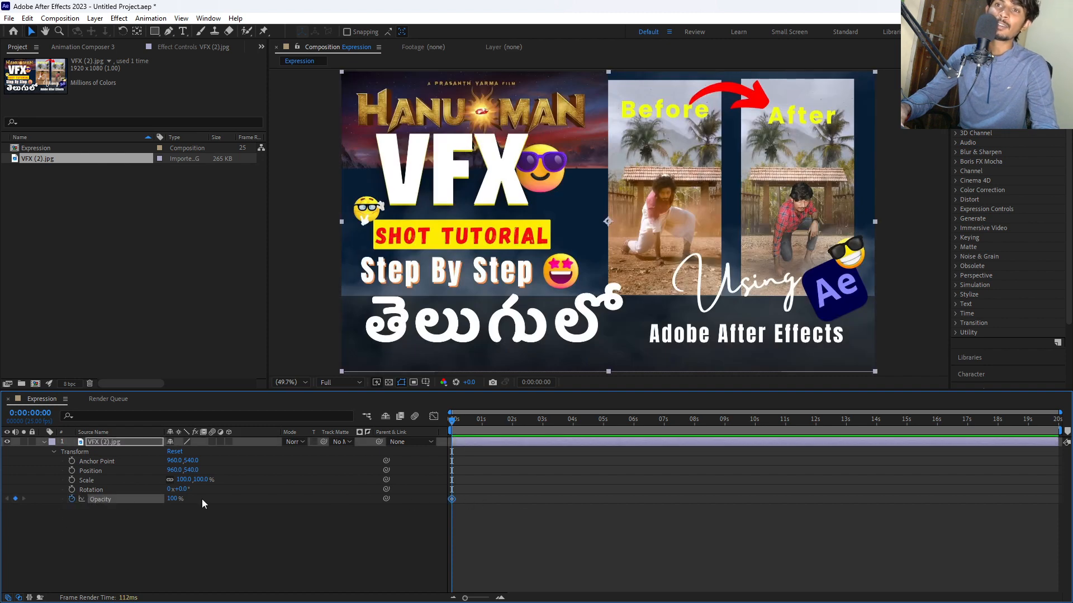
{"action": "left_click_drag", "start_coordinate": [175, 503], "coordinate": [27, 504]}
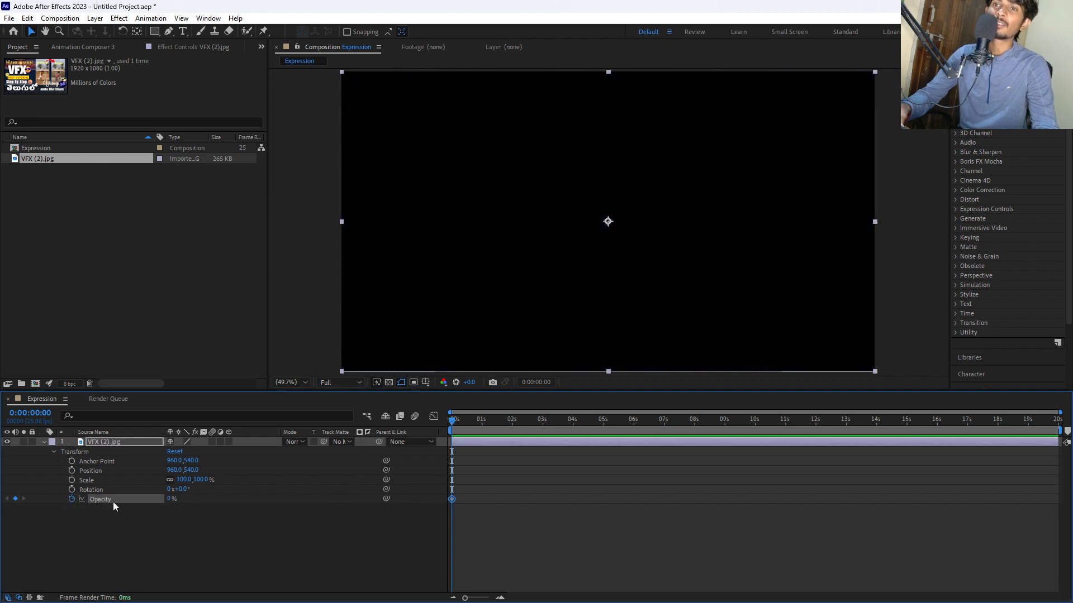
{"action": "left_click_drag", "start_coordinate": [476, 425], "coordinate": [482, 423]}
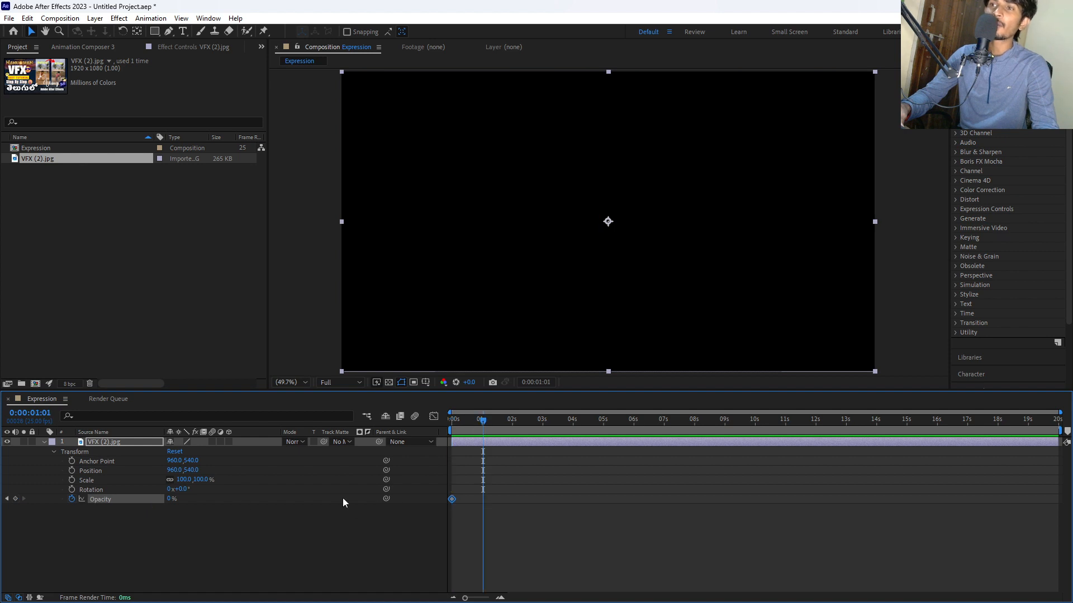
{"action": "left_click_drag", "start_coordinate": [170, 499], "coordinate": [340, 494]}
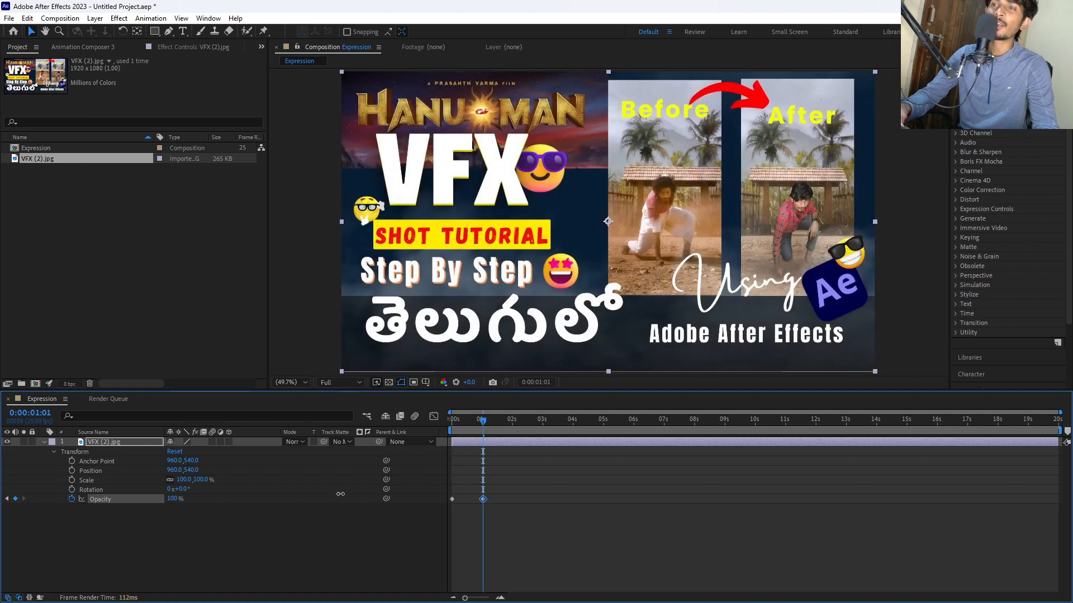
{"action": "left_click", "coordinate": [537, 535]}
- Copy the first Opacity keyframe to 0:00:02:01 and return to the start of the timeline
{"action": "left_click", "coordinate": [510, 430]}
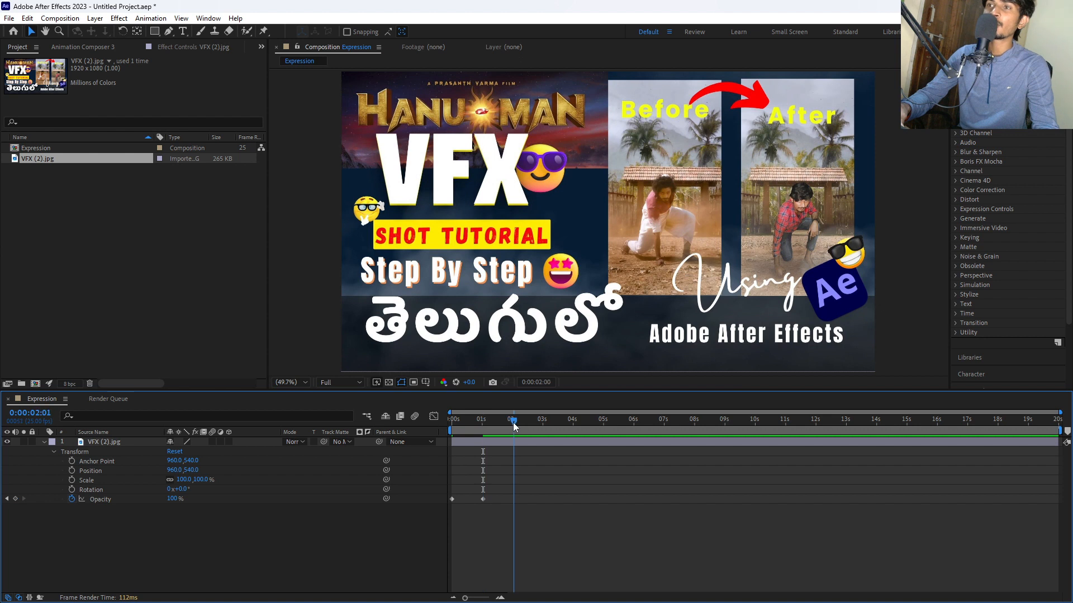
{"action": "left_click_drag", "start_coordinate": [458, 493], "coordinate": [416, 515]}
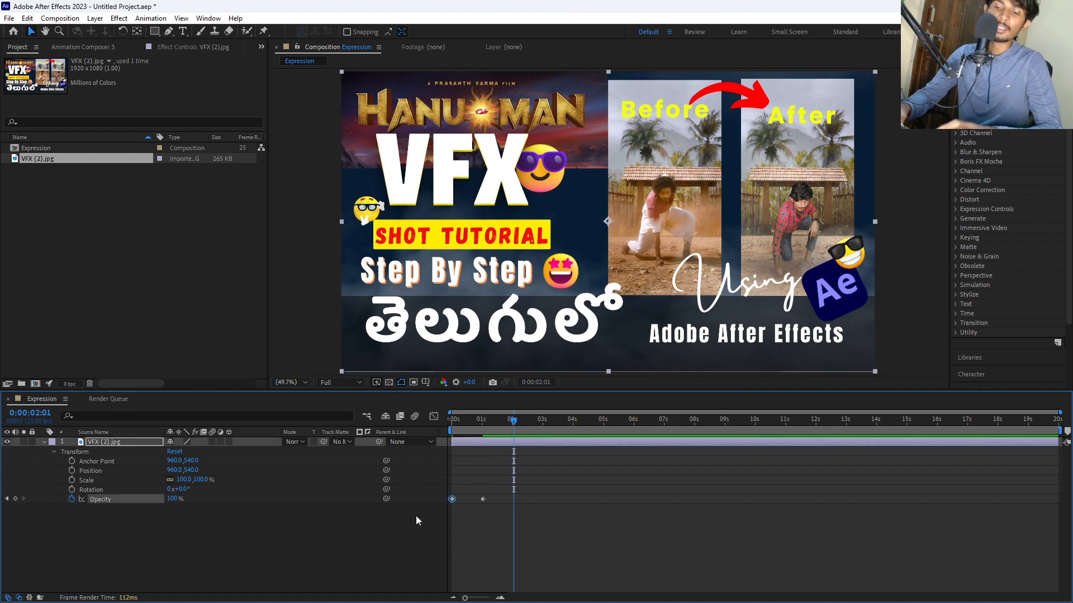
{"action": "key", "text": "ctrl+c"}
{"action": "key", "text": "ctrl+v"}
{"action": "left_click_drag", "start_coordinate": [488, 420], "coordinate": [415, 431]}
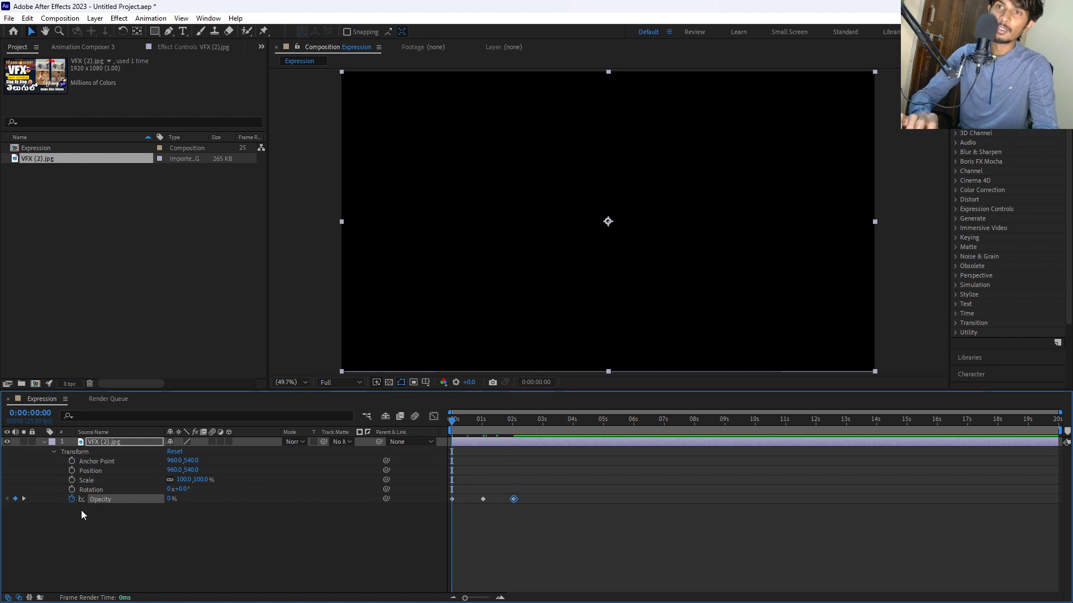
- Add the expression loopOut() to the layer's Opacity property and start previewing the repeating fade
{"action": "left_click", "coordinate": [72, 499], "text": "alt"}
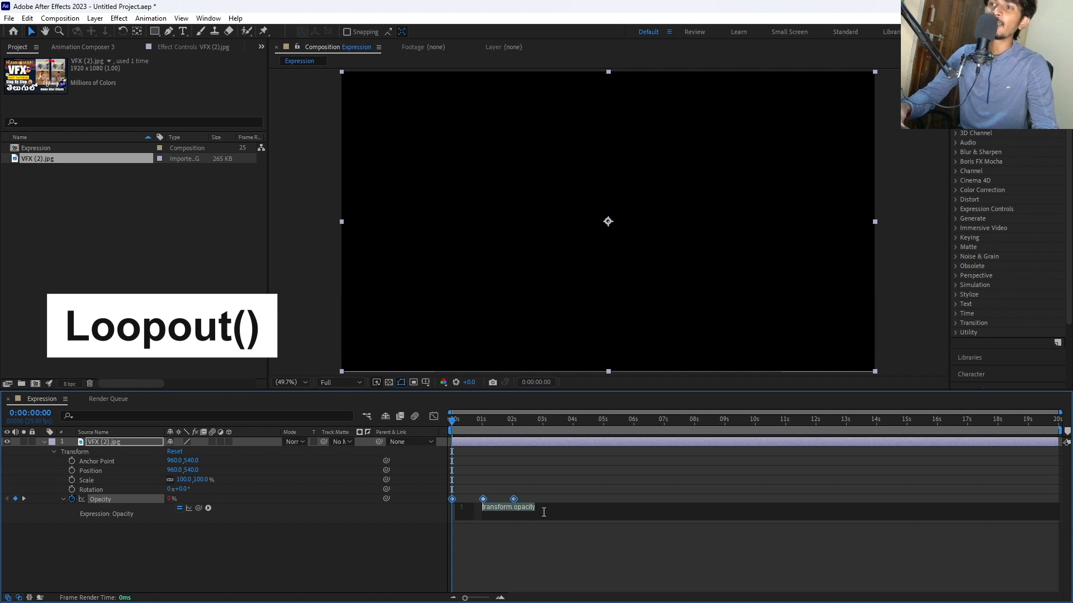
{"action": "key", "text": "BackSpace"}
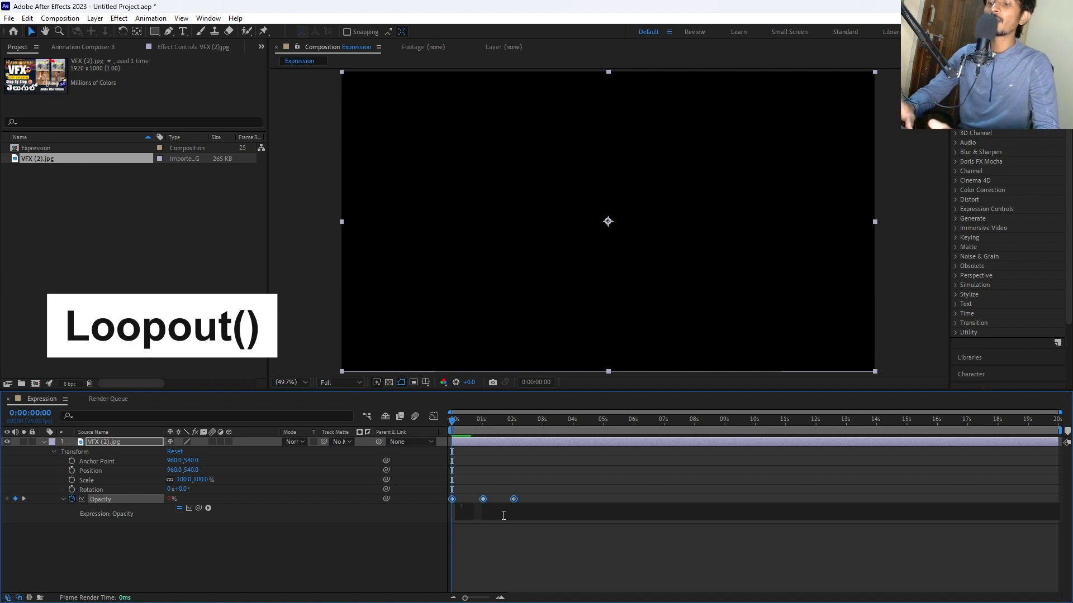
{"action": "type", "text": "loop"}
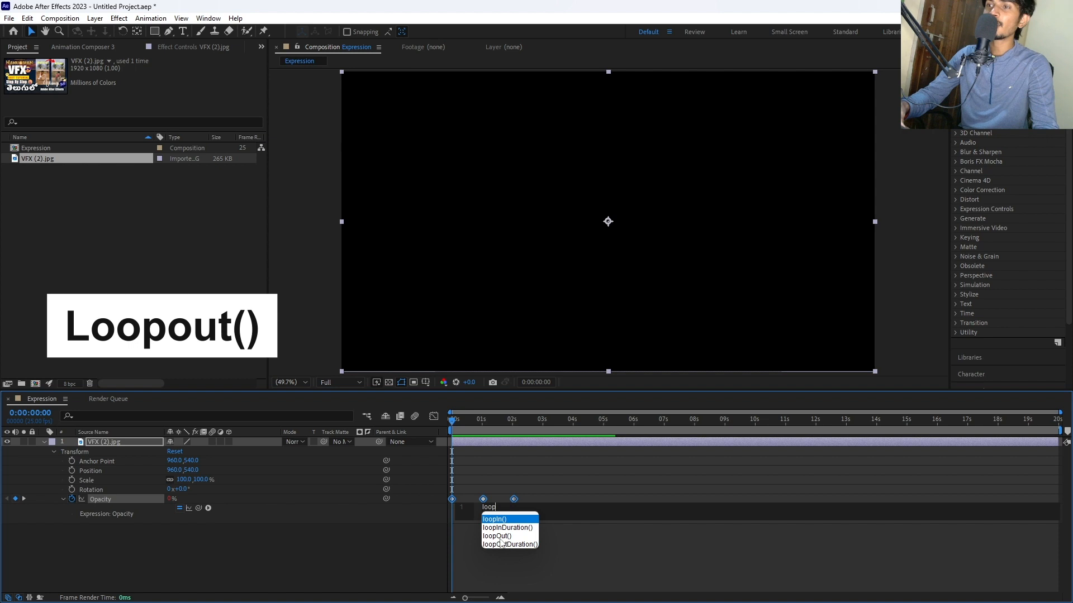
{"action": "left_click", "coordinate": [497, 536]}
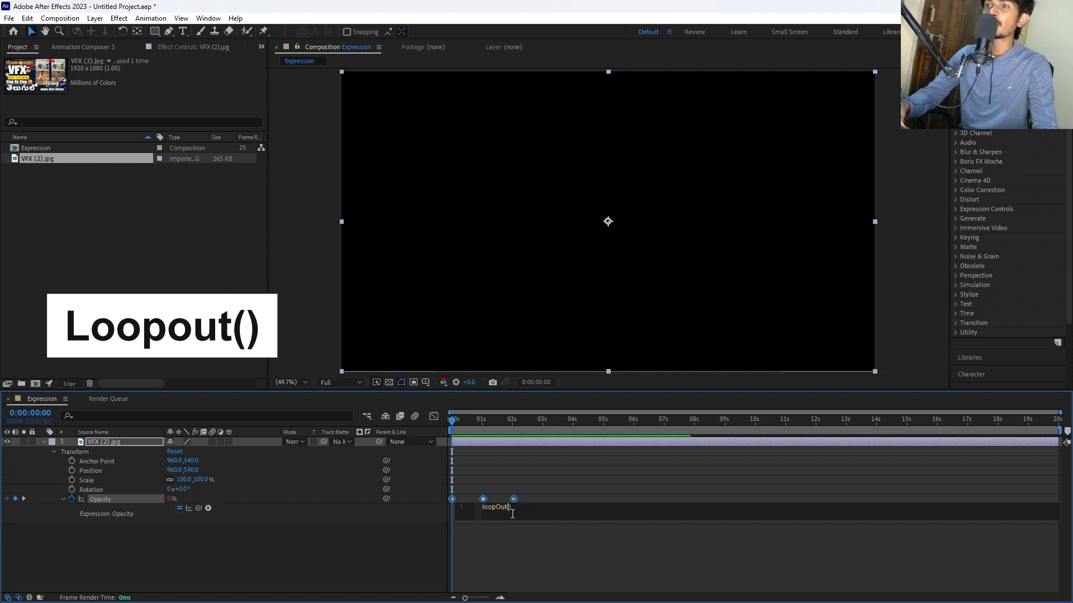
{"action": "left_click", "coordinate": [498, 531]}
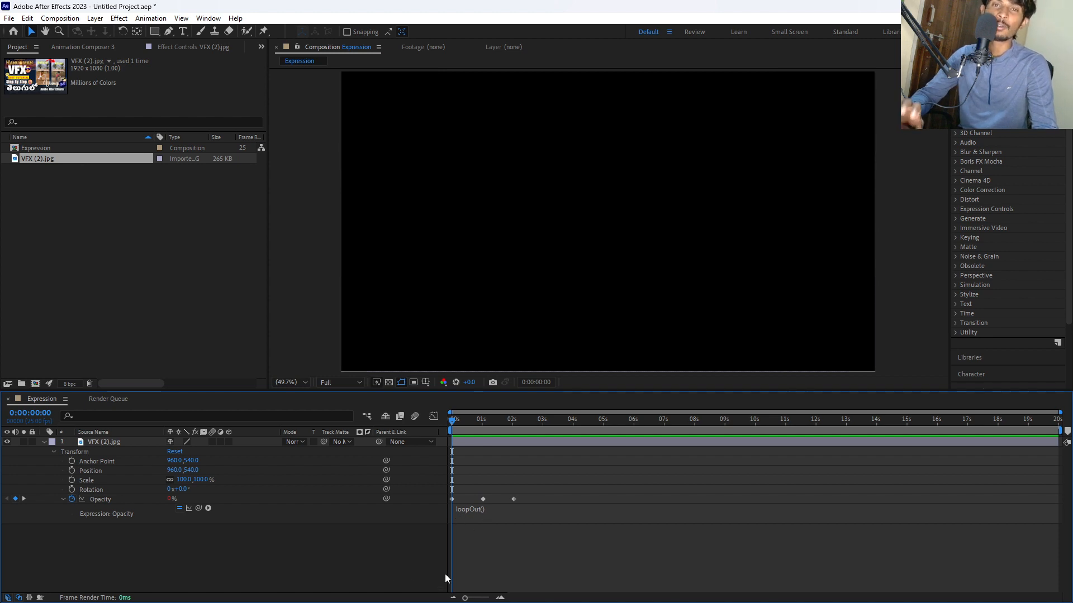
{"action": "key", "text": "space"}
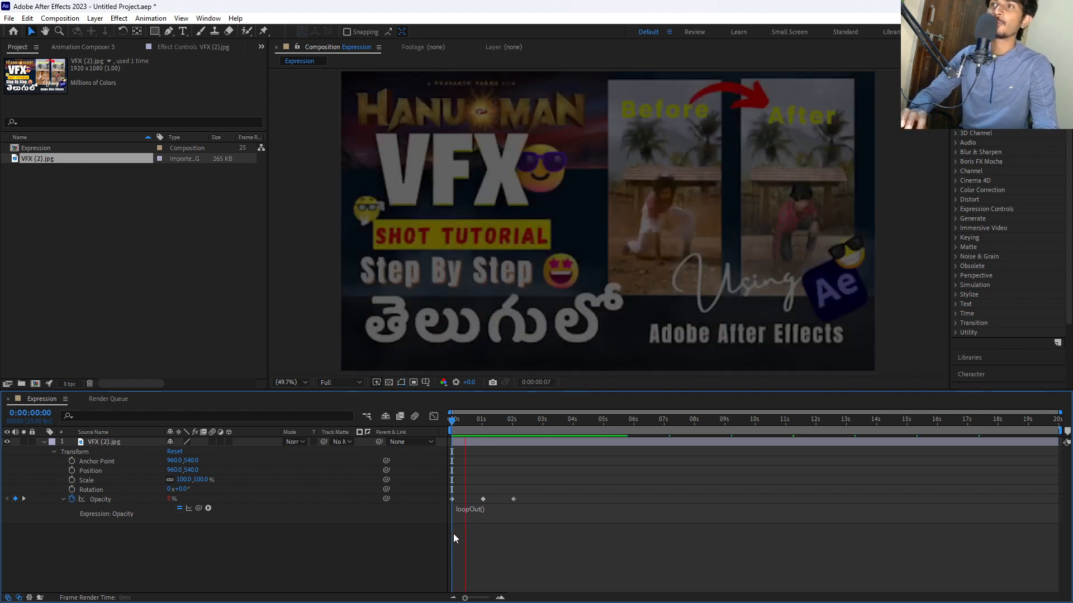